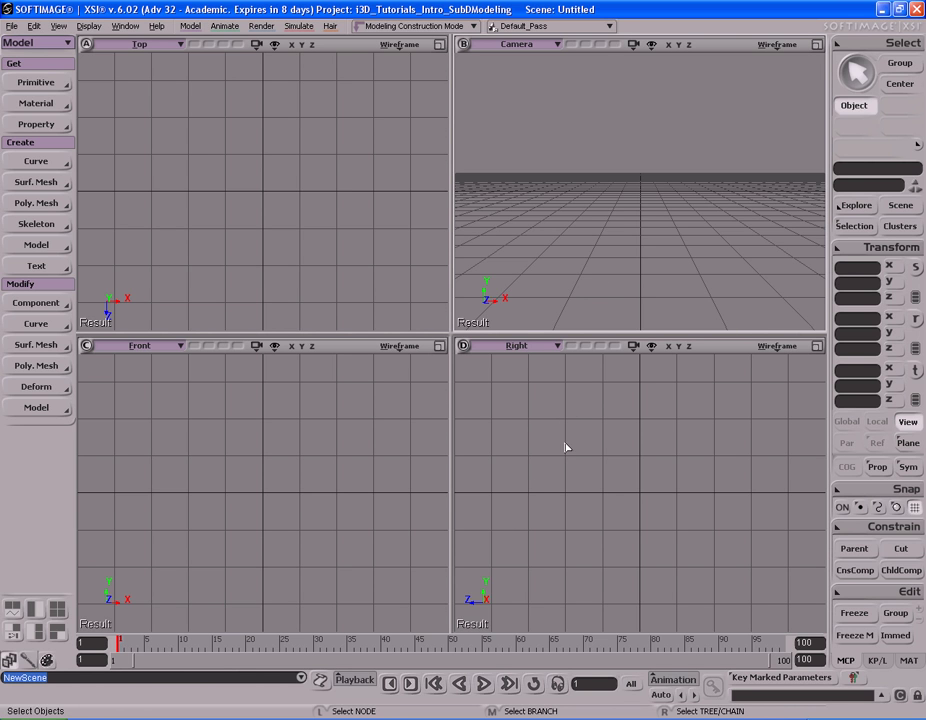
Step: Load Knife.jpg from the project's Pictures folder as the rotoscopy image of the Right view's camera
left_click(777, 348)
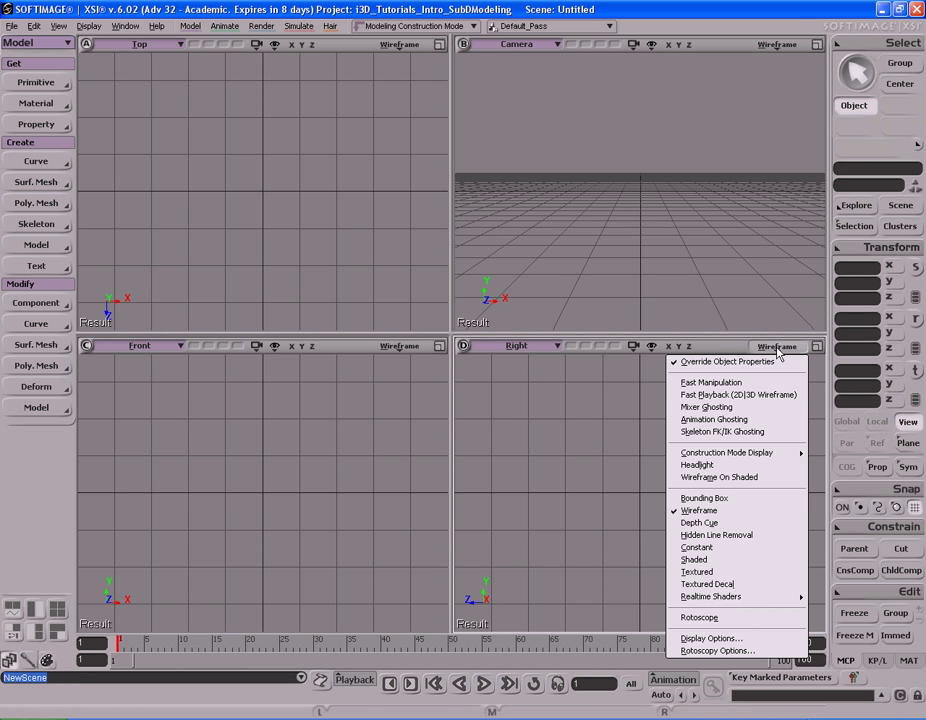
left_click(735, 652)
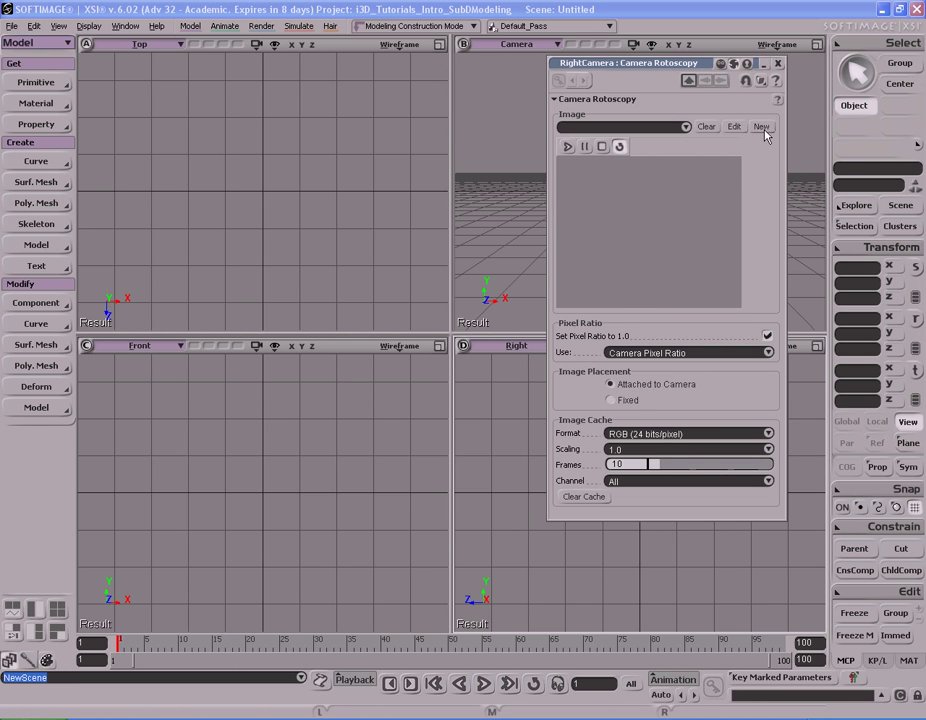
left_click(763, 129)
left_click(766, 145)
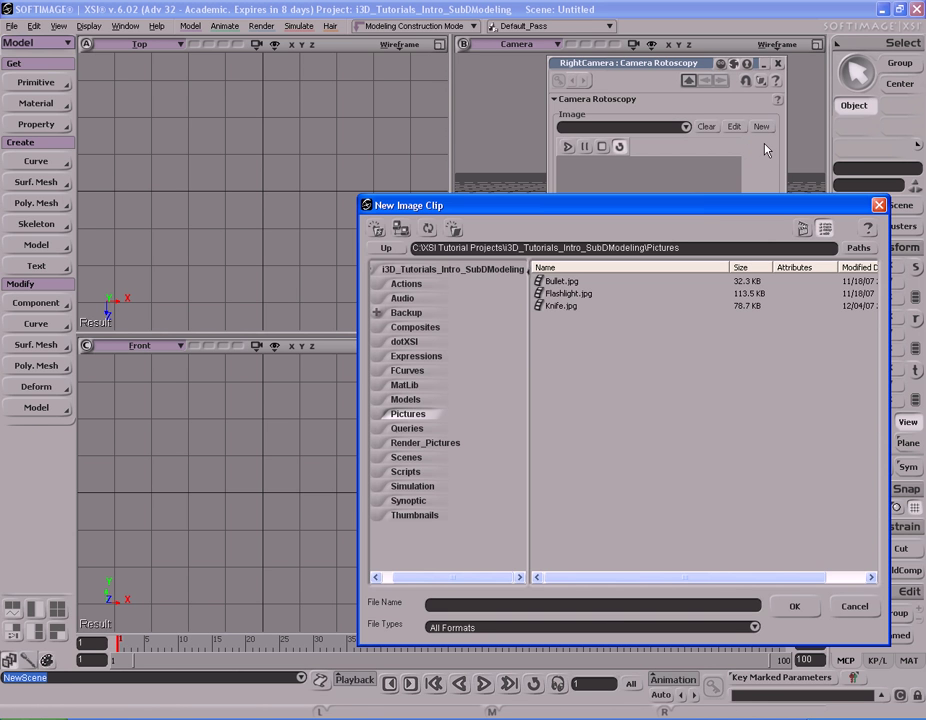
left_click(572, 307)
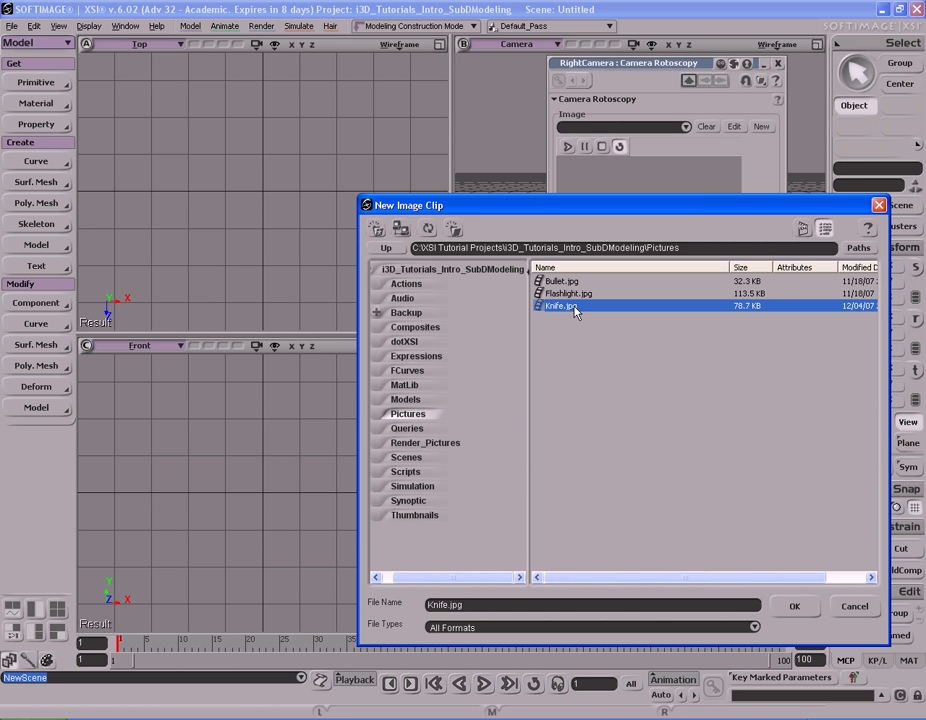
double_click(573, 307)
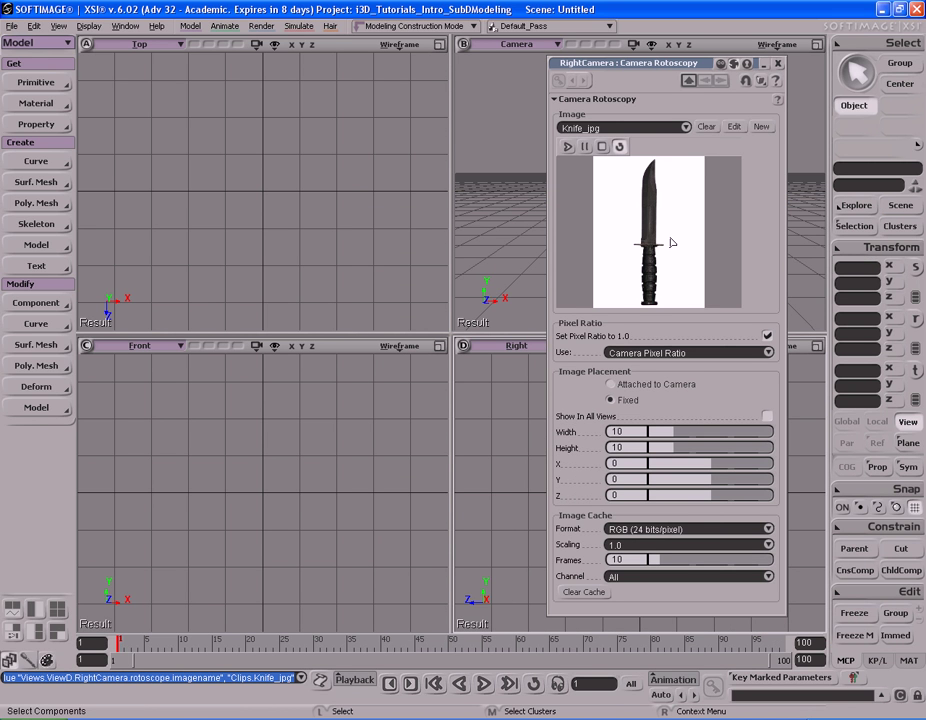
left_click(779, 63)
Step: Turn on the rotoscope background display in the Right view
left_click(777, 346)
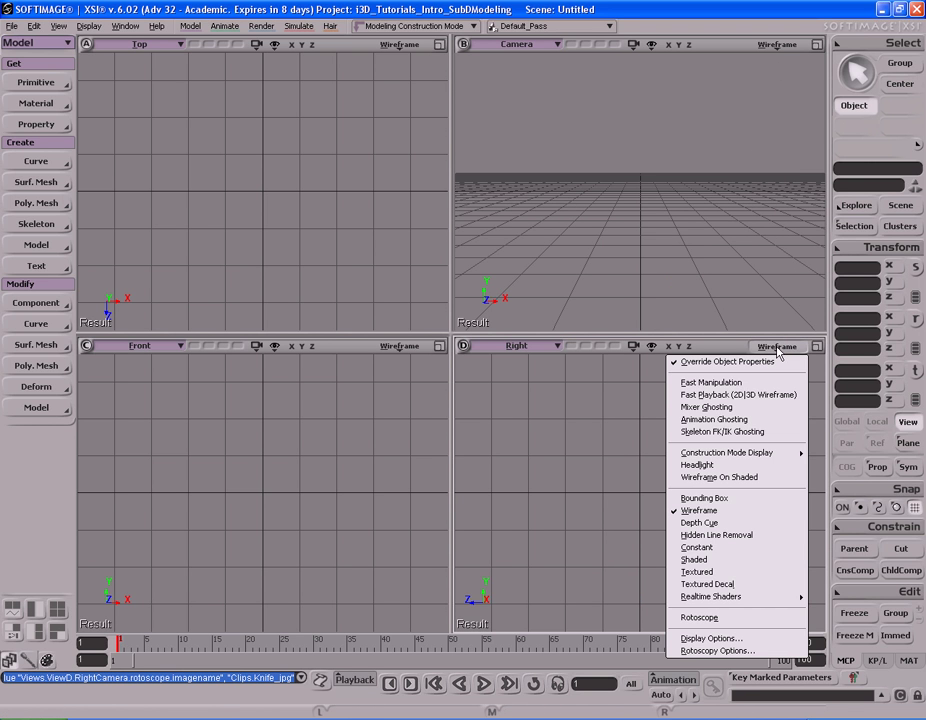
left_click(700, 618)
key("s")
middle_click_drag(508, 479, 595, 480)
left_click_drag(620, 478, 602, 478)
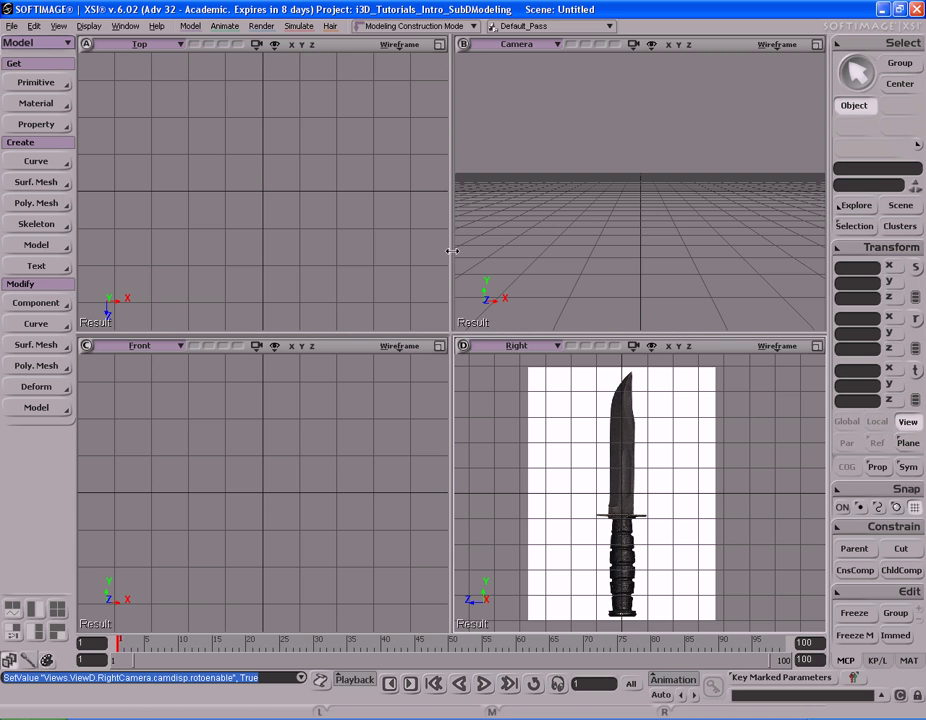
Step: Collapse the Top and Front views to widen the Camera and Right views, and hide the grid in the Right view
left_click_drag(453, 275, 71, 284)
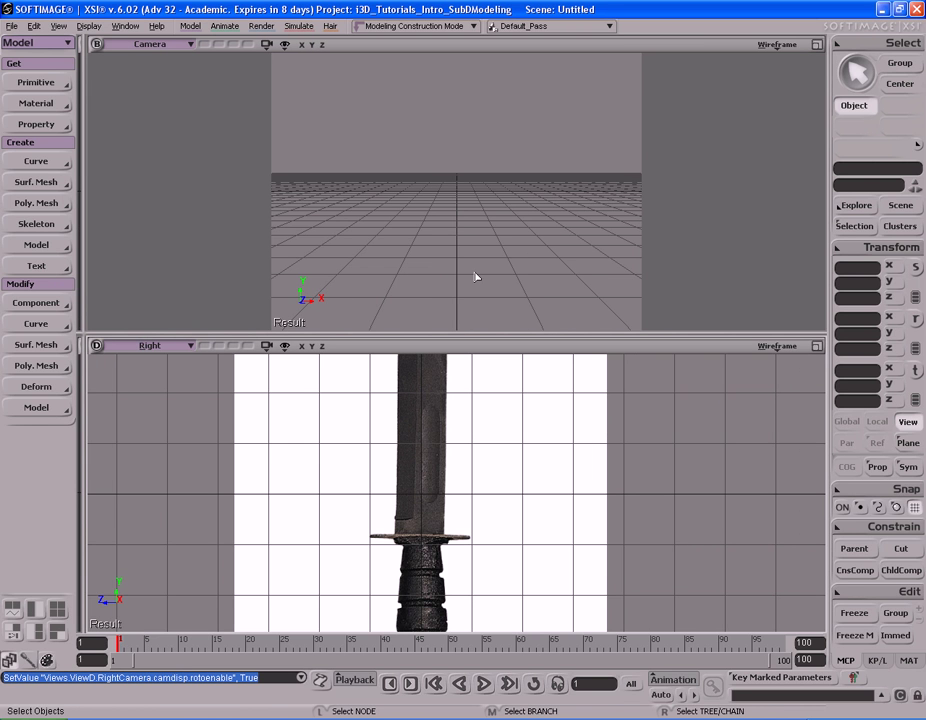
key("s")
middle_click_drag(322, 523, 589, 513)
left_click_drag(456, 524, 480, 526)
key("s")
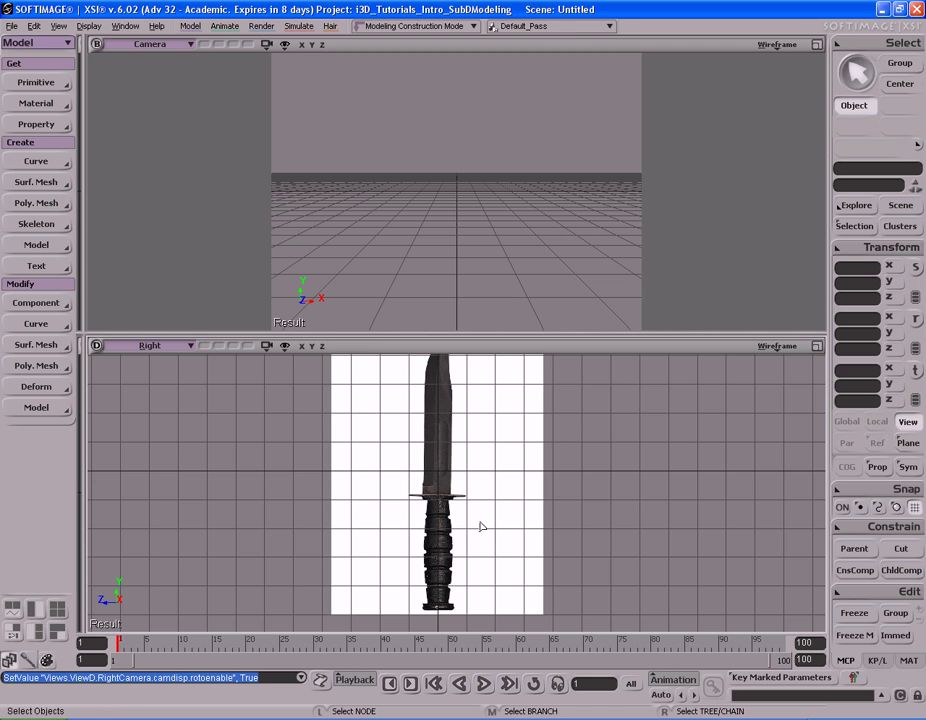
key("g")
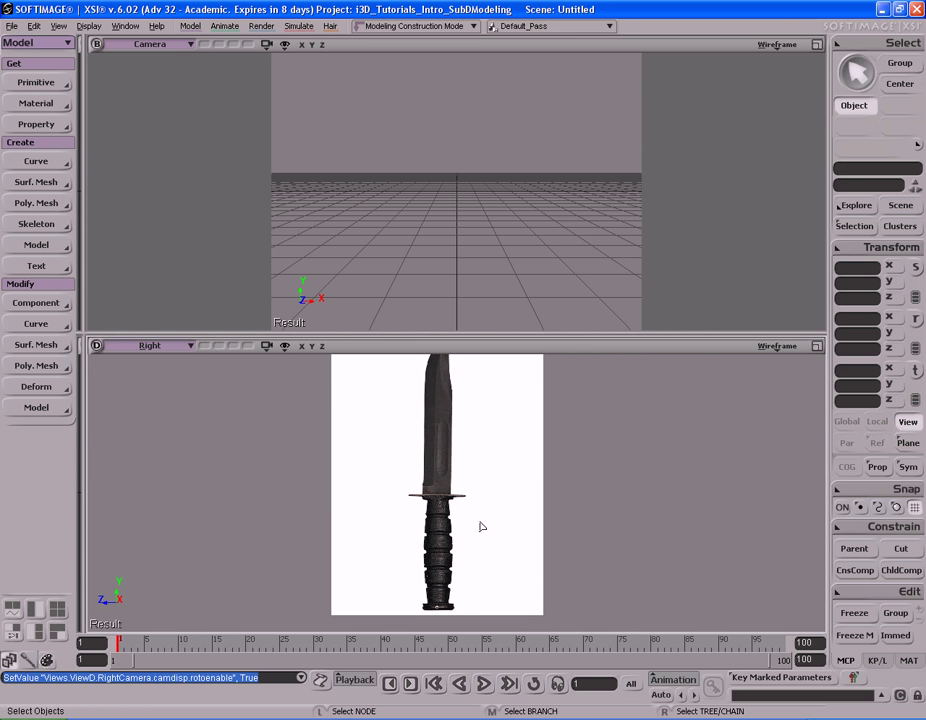
Step: Create a polygon mesh cylinder with V and Base subdivisions set to 1
key("s")
scroll(490, 525, "up", 5)
middle_click_drag(362, 491, 350, 490)
left_click_drag(378, 501, 377, 465)
middle_click_drag(273, 492, 459, 487)
mouse_move(460, 490)
left_mouse_down()
mouse_move(459, 481)
mouse_move(453, 500)
left_mouse_up()
key("space")
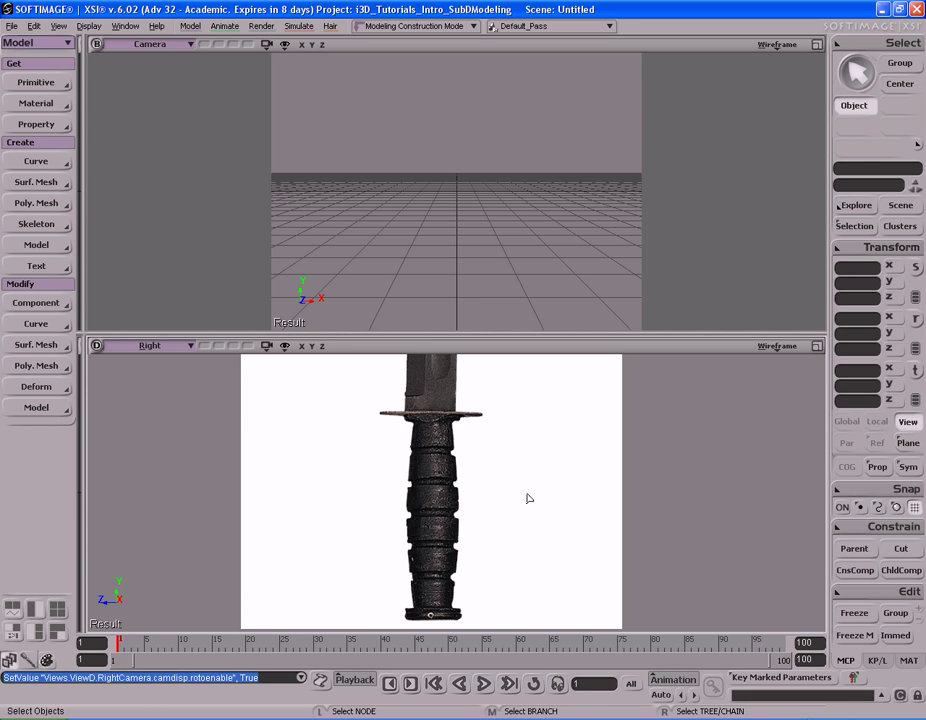
left_click(48, 82)
mouse_move(152, 110)
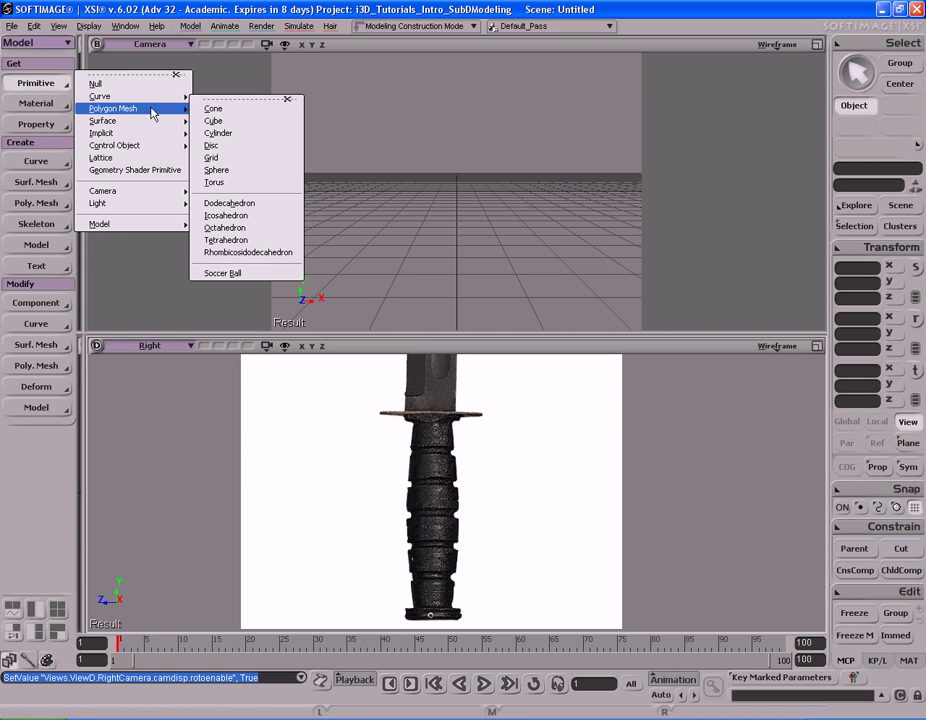
left_click(236, 138)
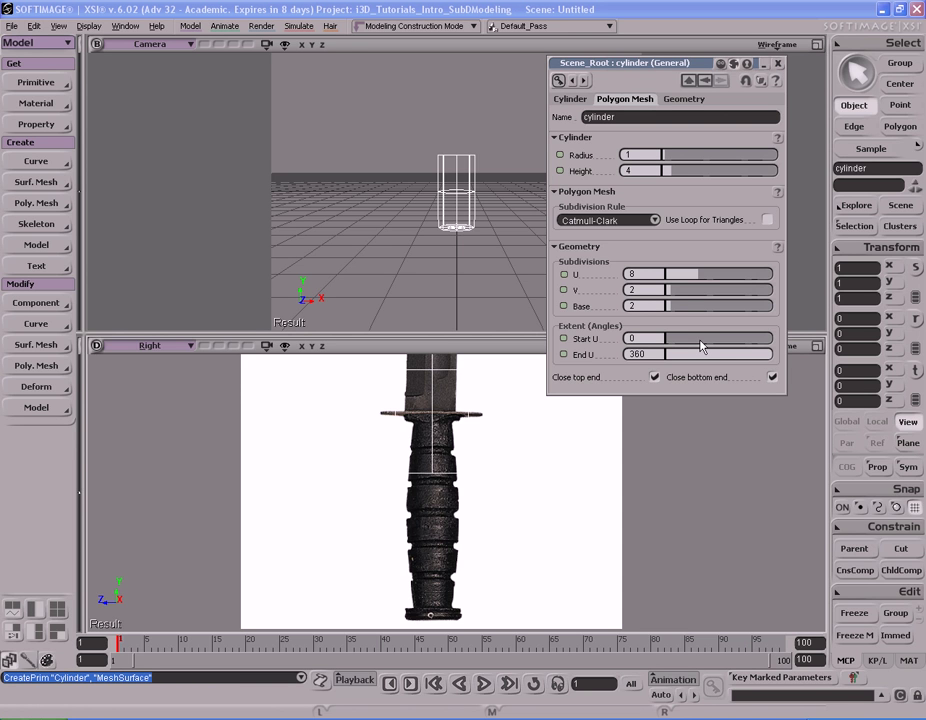
mouse_move(671, 308)
left_mouse_down()
mouse_move(662, 309)
mouse_move(661, 291)
left_mouse_up()
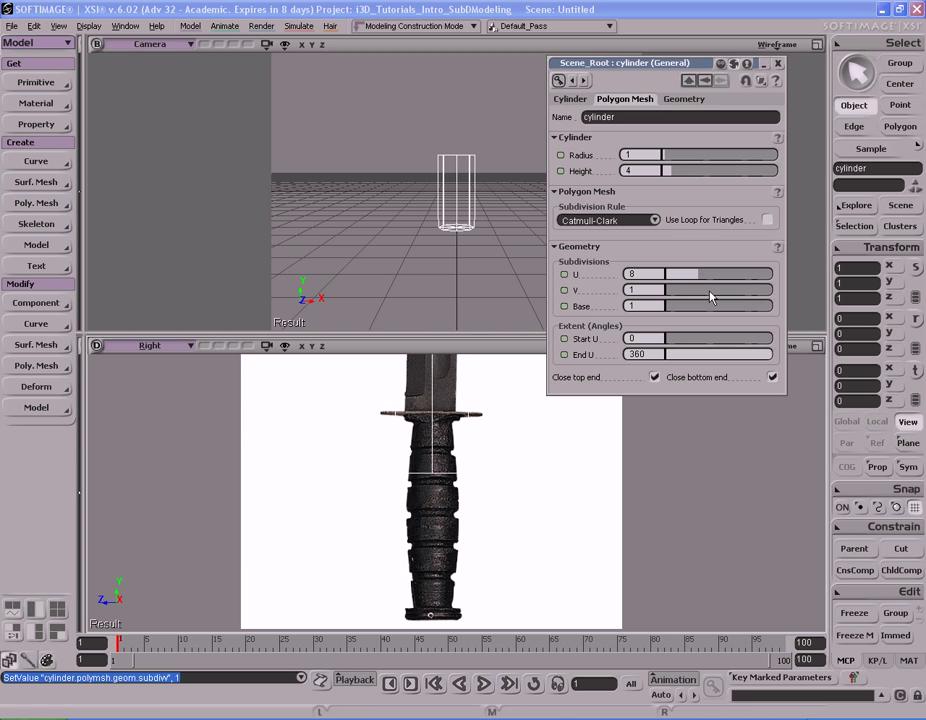
left_click(778, 63)
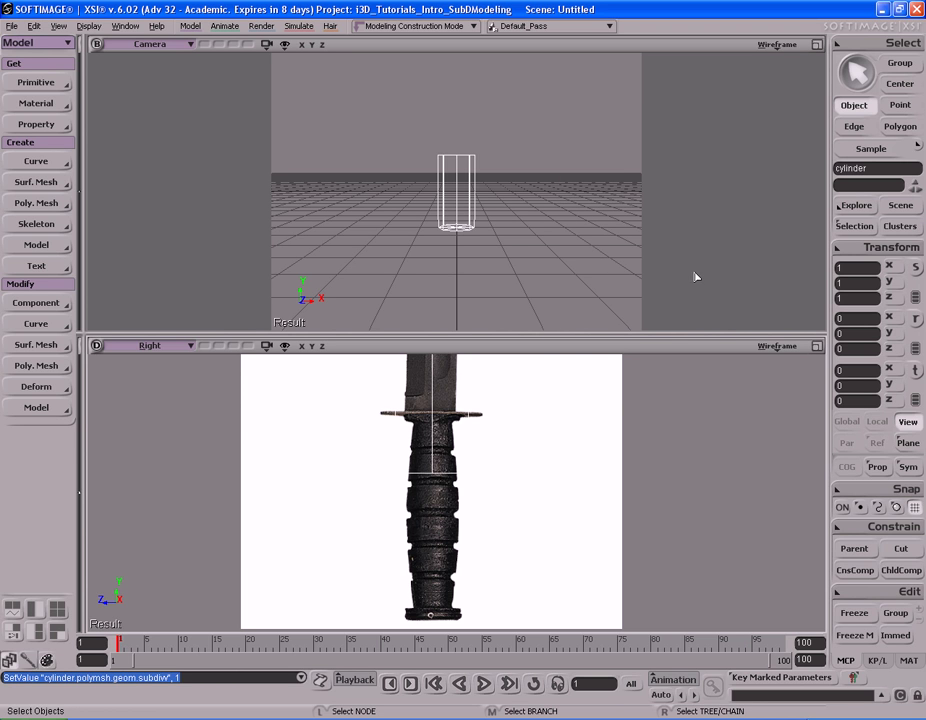
Step: Switch the Right view to shaded display and fit the cylinder over the lower handle, scaled uniformly to about 0.418 at Y about -3.91
left_click(777, 347)
key("v")
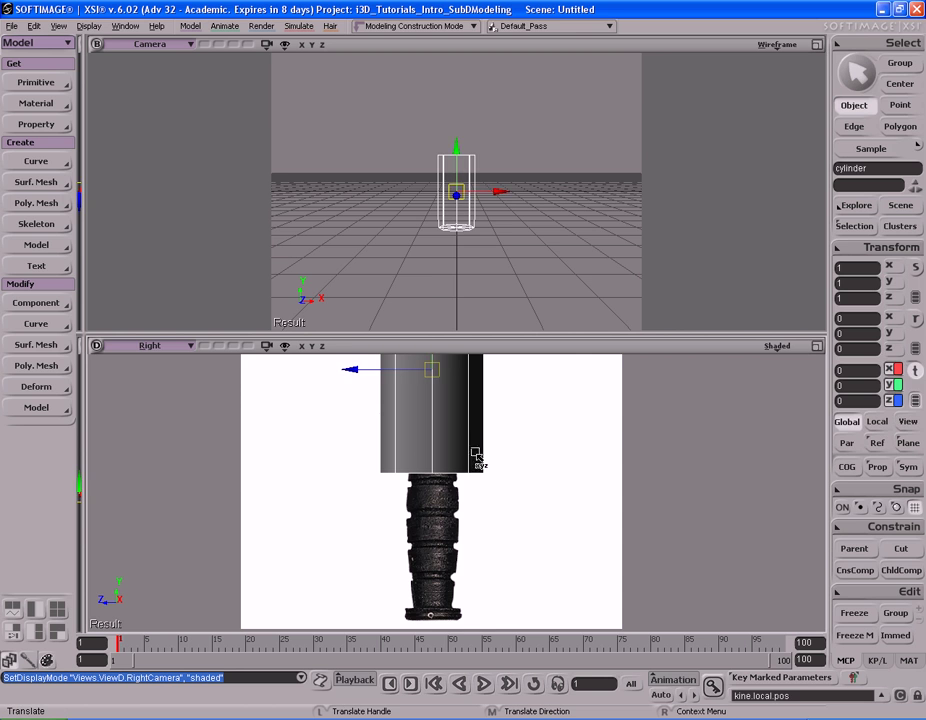
left_click_drag(536, 437, 530, 538)
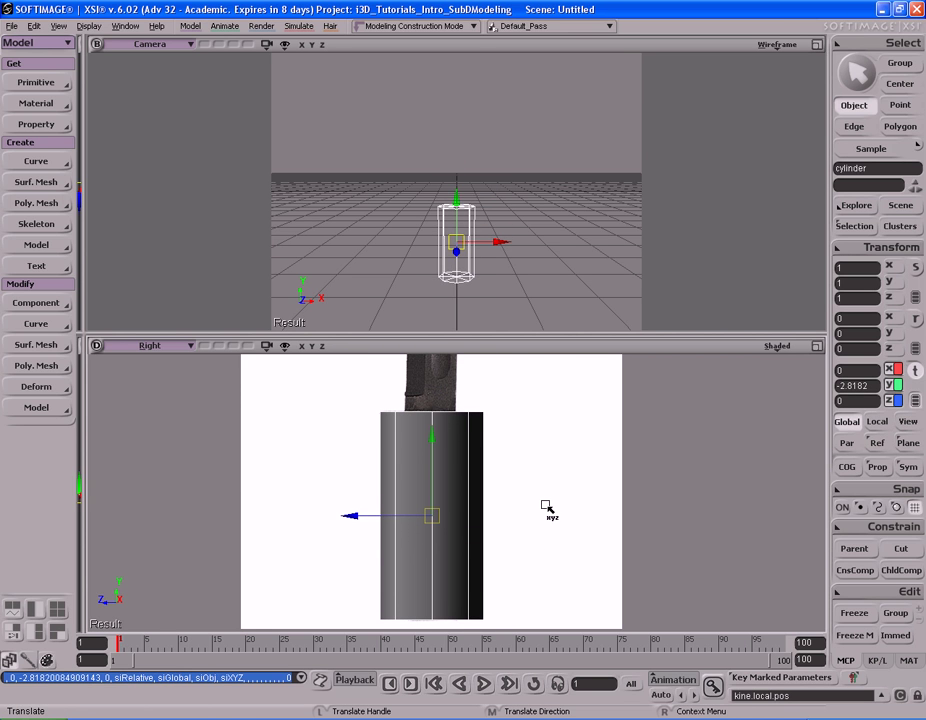
key("x")
left_click_drag(614, 542, 533, 544)
key("v")
left_click_drag(533, 475, 525, 517)
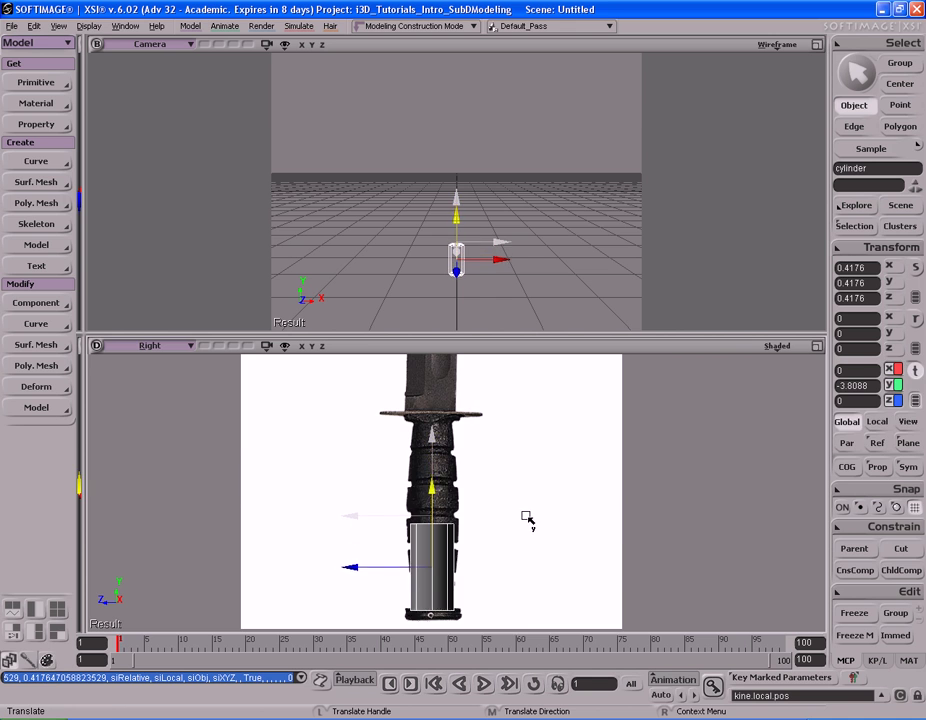
Step: Maximize the Right view and frame the cylinder over the lower part of the knife handle
key("s")
middle_click_drag(584, 527, 497, 546)
left_click_drag(497, 546, 513, 483)
key("F12")
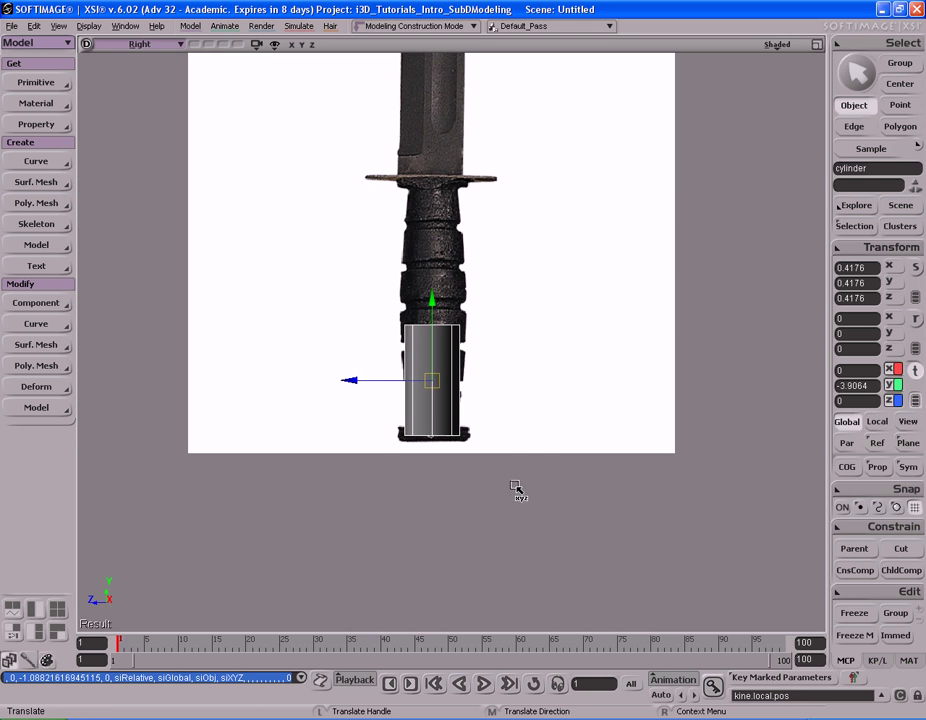
key("f")
key("s")
middle_click_drag(525, 439, 558, 430)
left_click_drag(577, 357, 562, 453)
key("space")
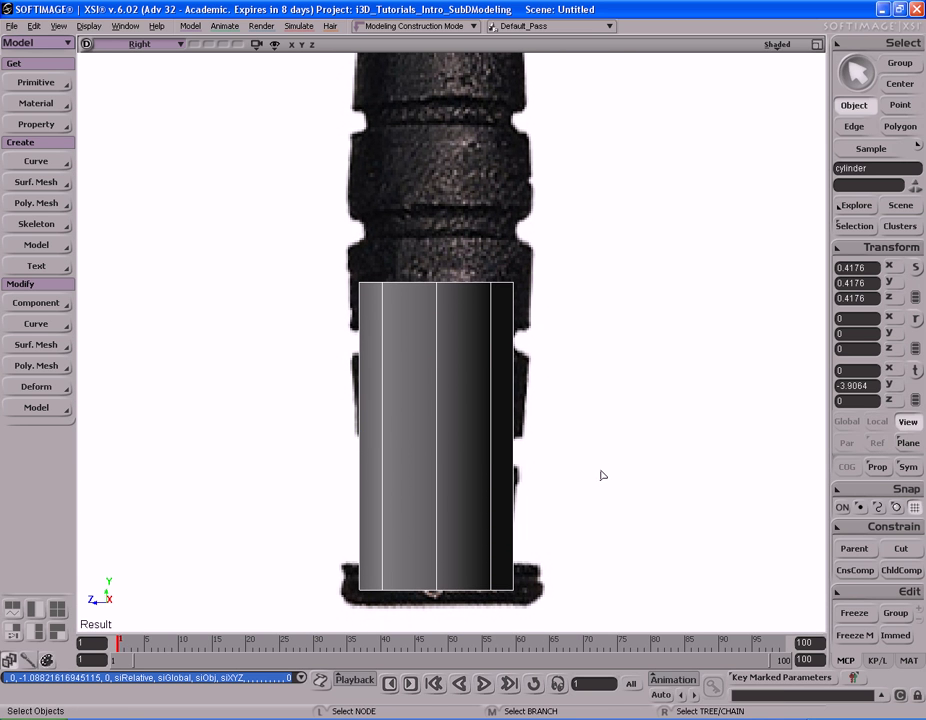
Step: Scale the cylinder uniformly to about 0.364 and move it to Y about -3.87 so its base rests on the pommel
left_click(603, 451)
left_click(456, 452)
key("v")
middle_click_drag(595, 480, 594, 438)
mouse_move(594, 440)
left_mouse_down()
mouse_move(594, 460)
mouse_move(596, 424)
mouse_move(595, 457)
mouse_move(614, 459)
mouse_move(610, 424)
mouse_move(611, 433)
left_mouse_up()
key("x")
key("v")
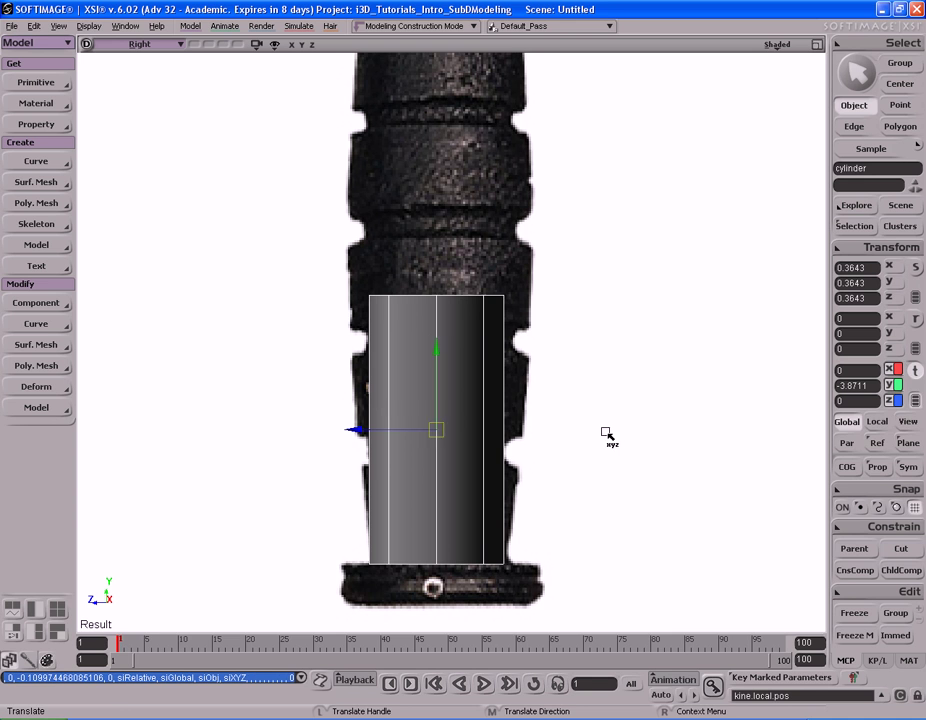
Step: Examine how the cylinder's width and base line up with the handle and pommel in the reference image
key("s")
middle_click_drag(610, 432, 533, 405)
left_click_drag(554, 368, 542, 411)
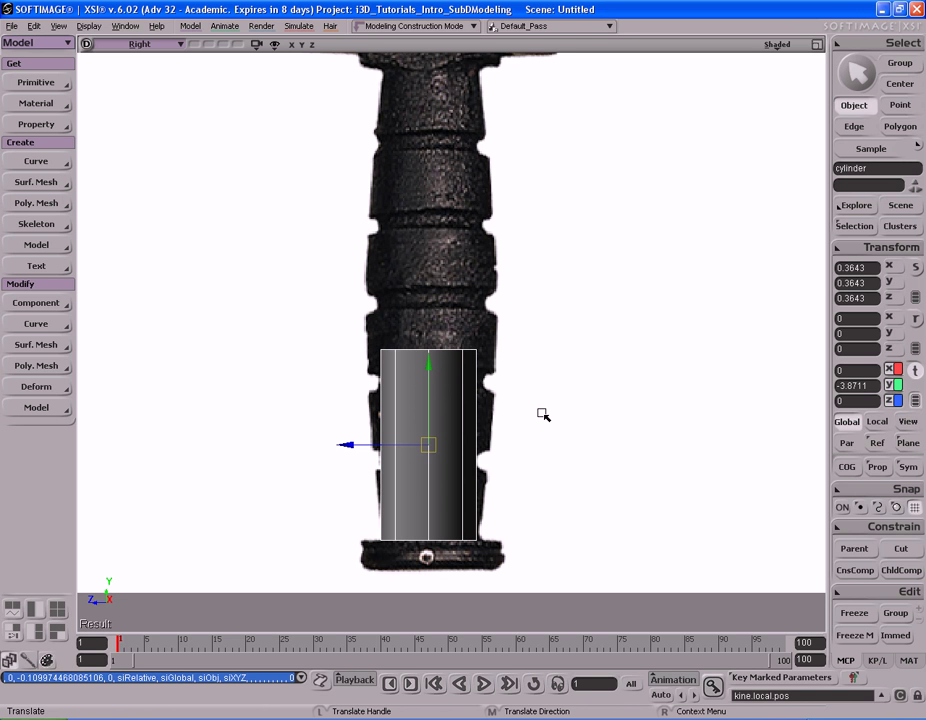
key("s")
middle_click_drag(537, 461, 526, 457)
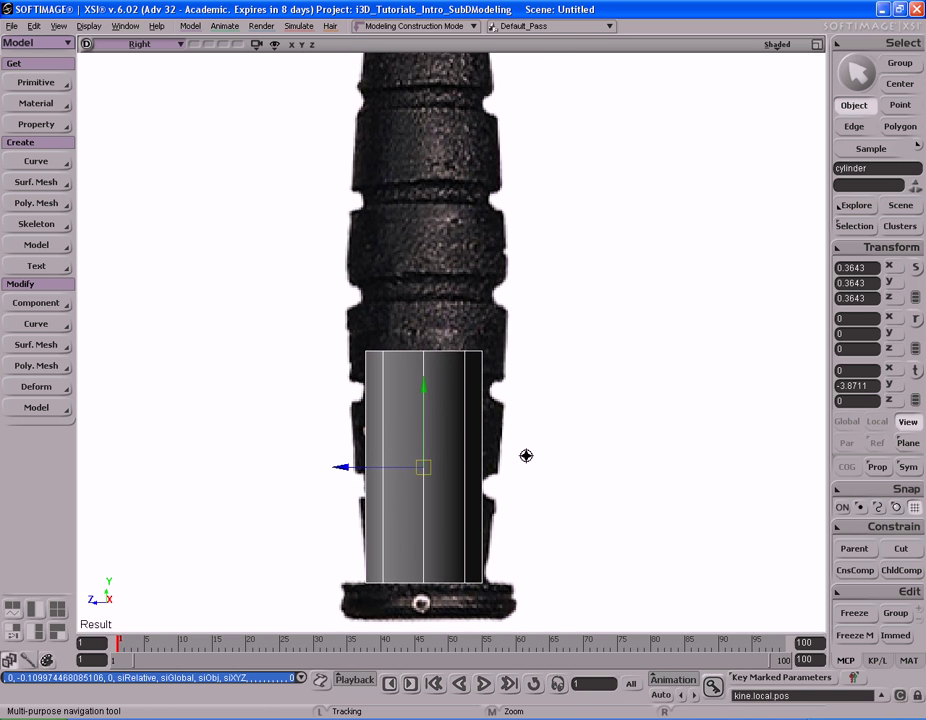
left_click_drag(527, 492, 527, 451)
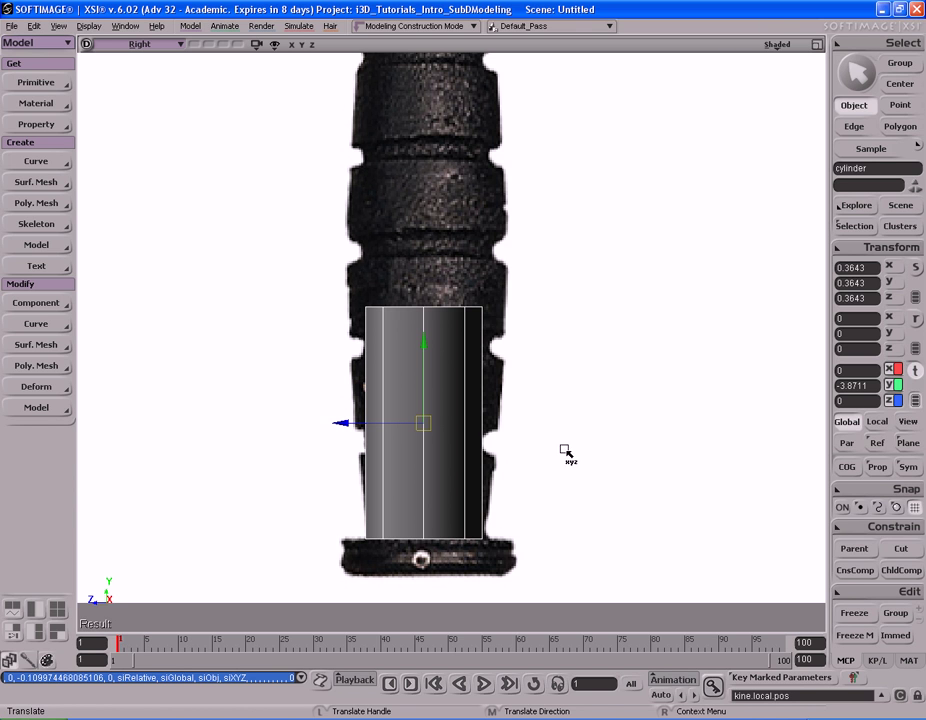
key("s")
middle_click_drag(541, 437, 364, 415)
middle_click_drag(562, 420, 463, 427)
left_click_drag(462, 428, 498, 409)
key("v")
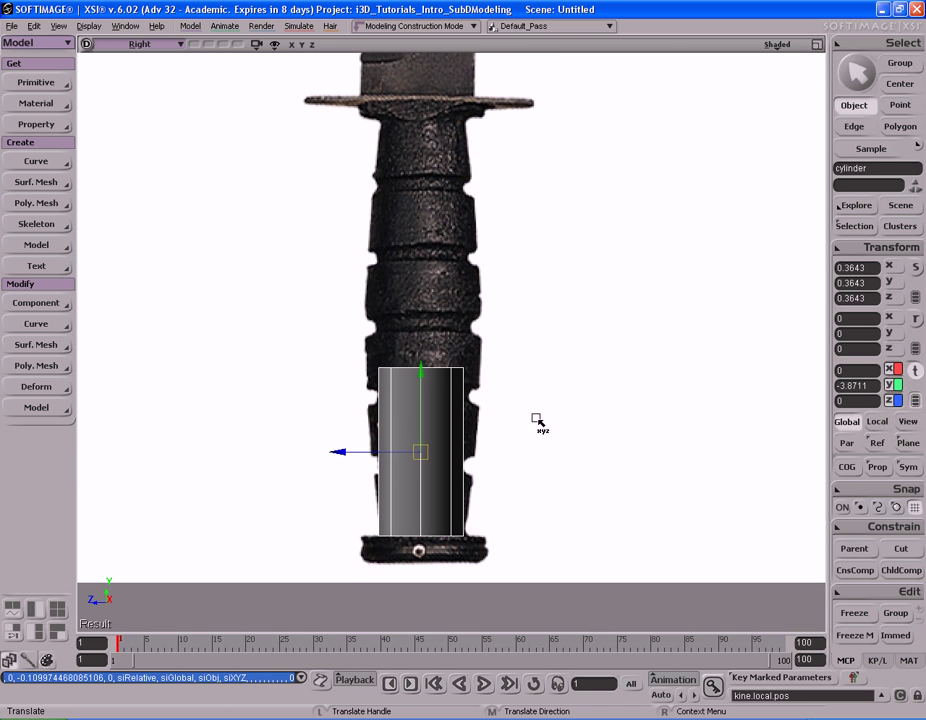
Step: Raise the cylinder's top points to local Y about 7.85 so the mesh reaches the underside of the knife guard
key("t")
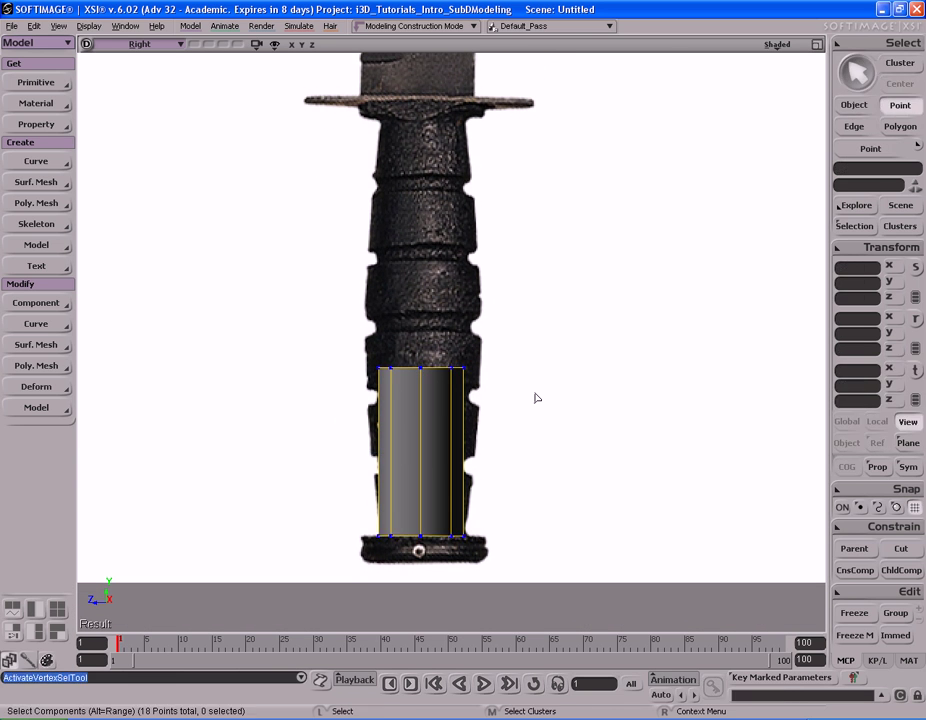
left_click_drag(314, 318, 548, 428)
key("v")
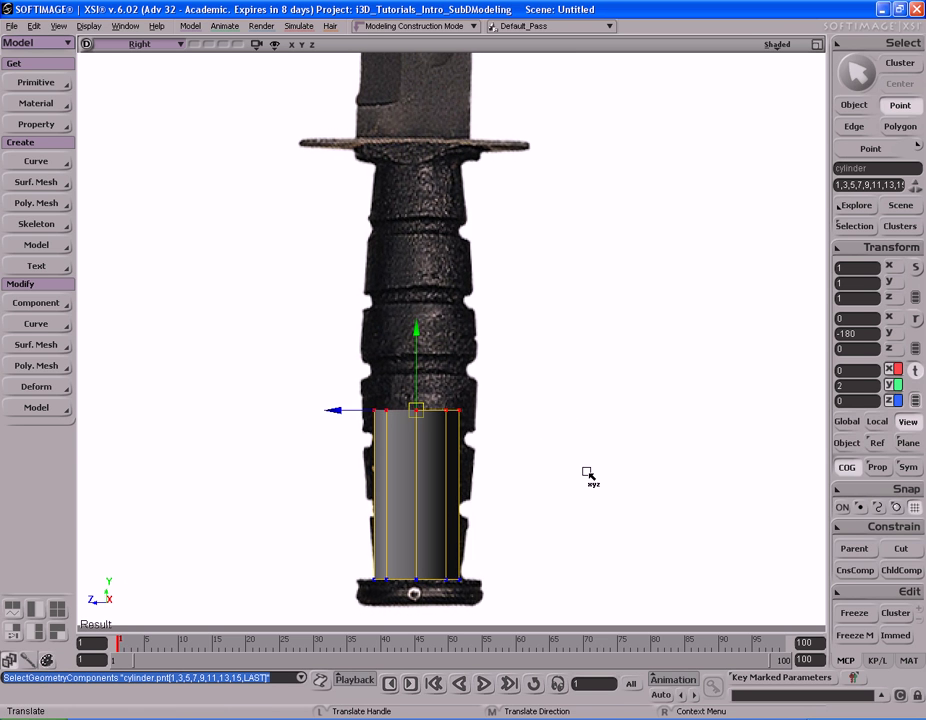
left_click_drag(589, 498, 582, 254)
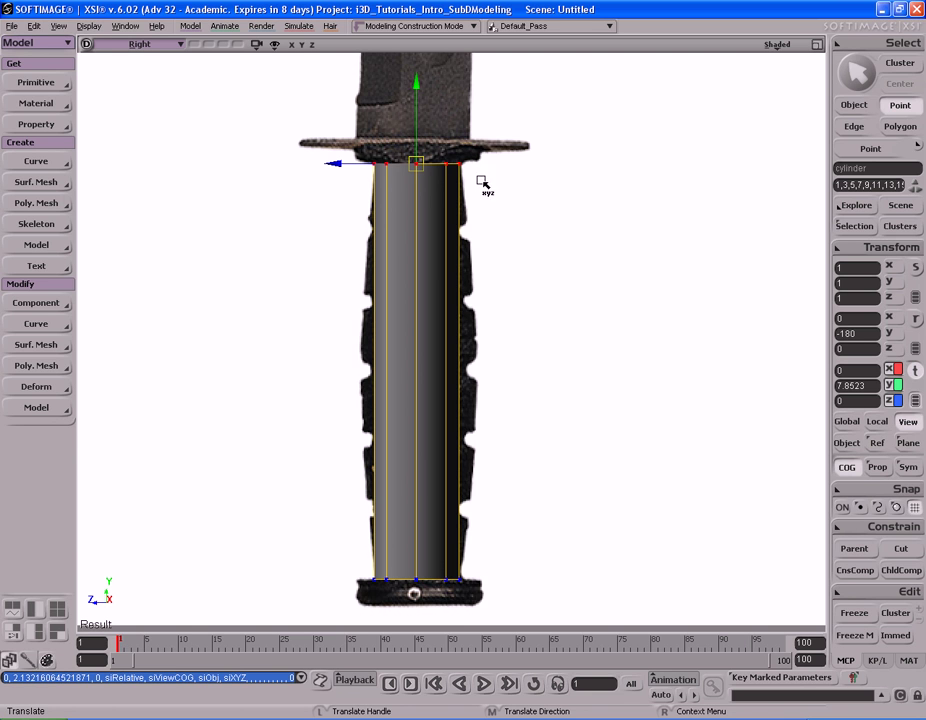
Step: Examine the stretched cylinder against the handle, the blade and the pommel of the reference knife
key("s")
middle_click_drag(603, 372, 589, 371)
mouse_move(572, 382)
left_mouse_down()
mouse_move(566, 337)
mouse_move(566, 374)
mouse_move(566, 365)
left_mouse_up()
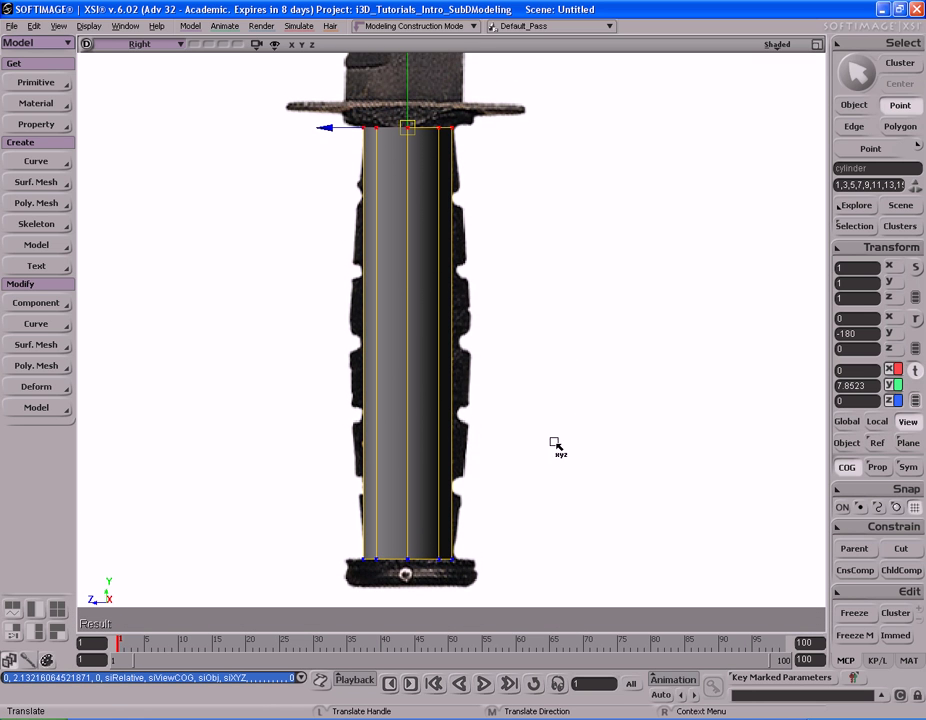
key("s")
middle_click_drag(463, 262, 564, 320)
left_click_drag(564, 320, 552, 345)
key("v")
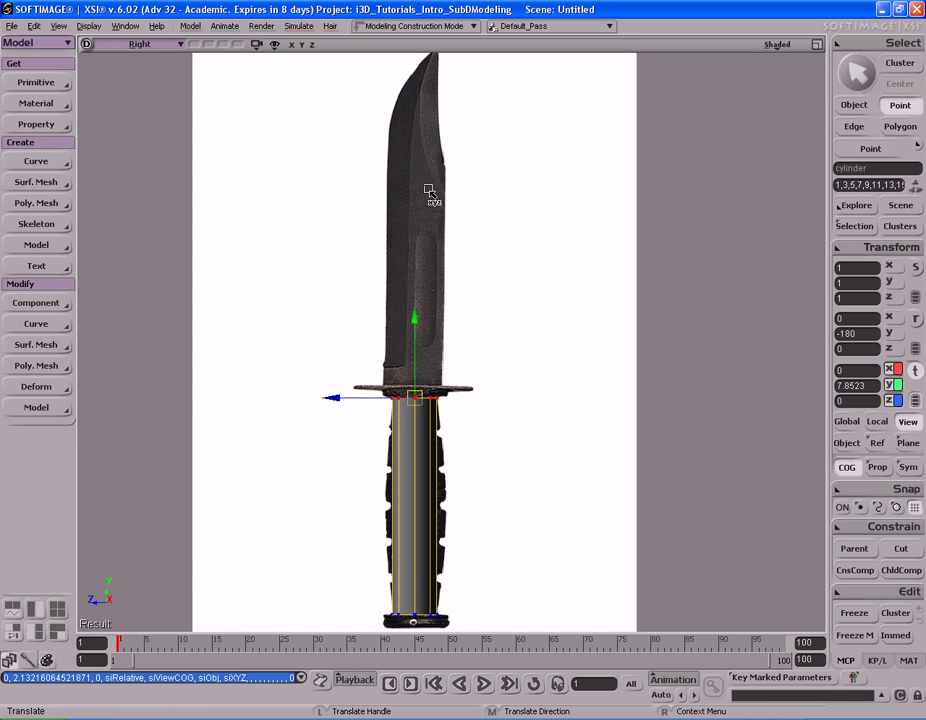
key("s")
middle_click_drag(546, 430, 379, 337)
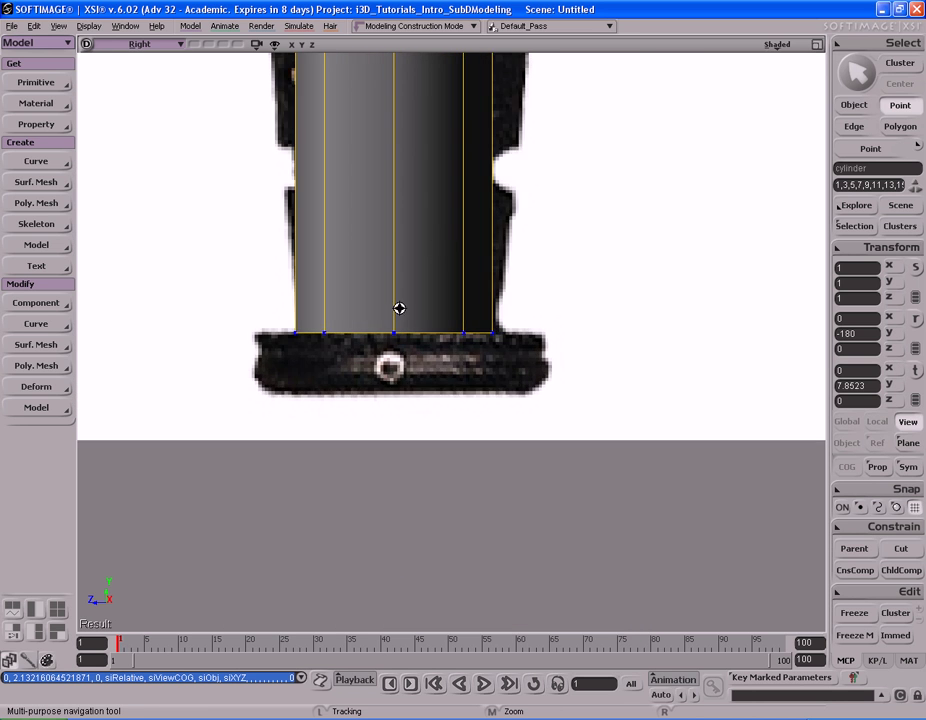
left_click_drag(435, 150, 453, 362)
middle_click_drag(453, 362, 546, 314)
left_click_drag(556, 220, 547, 349)
Step: Subdivide the cylinder's vertical side edges evenly with 2 subdivisions and Connect enabled, adding an edge ring at mid-height
key("e")
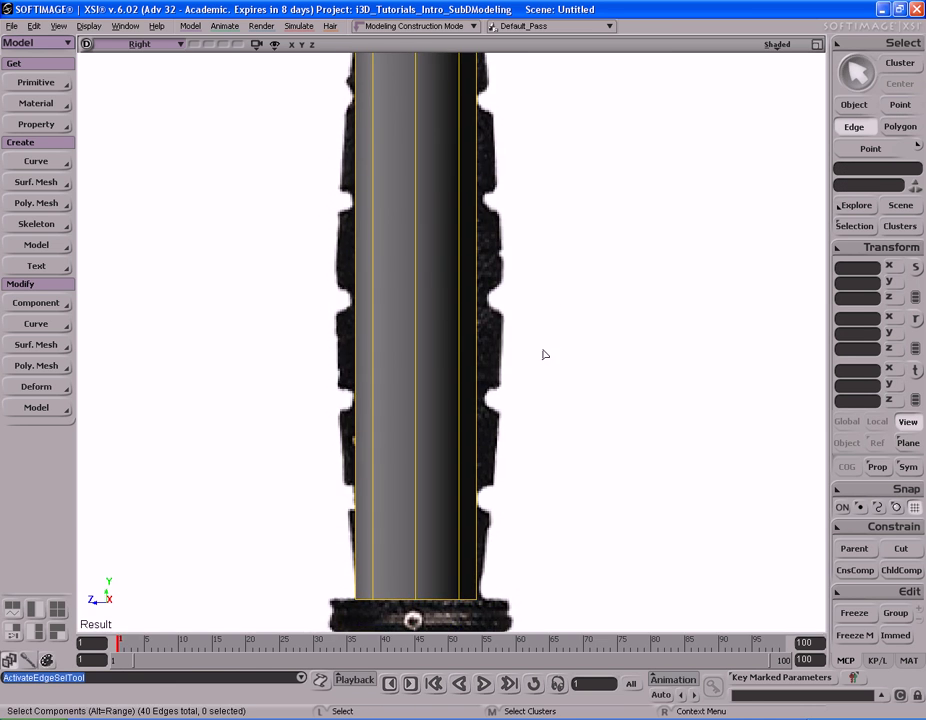
key("s")
middle_click_drag(548, 349, 500, 333)
left_click_drag(505, 316, 496, 343)
middle_click_drag(496, 343, 497, 347)
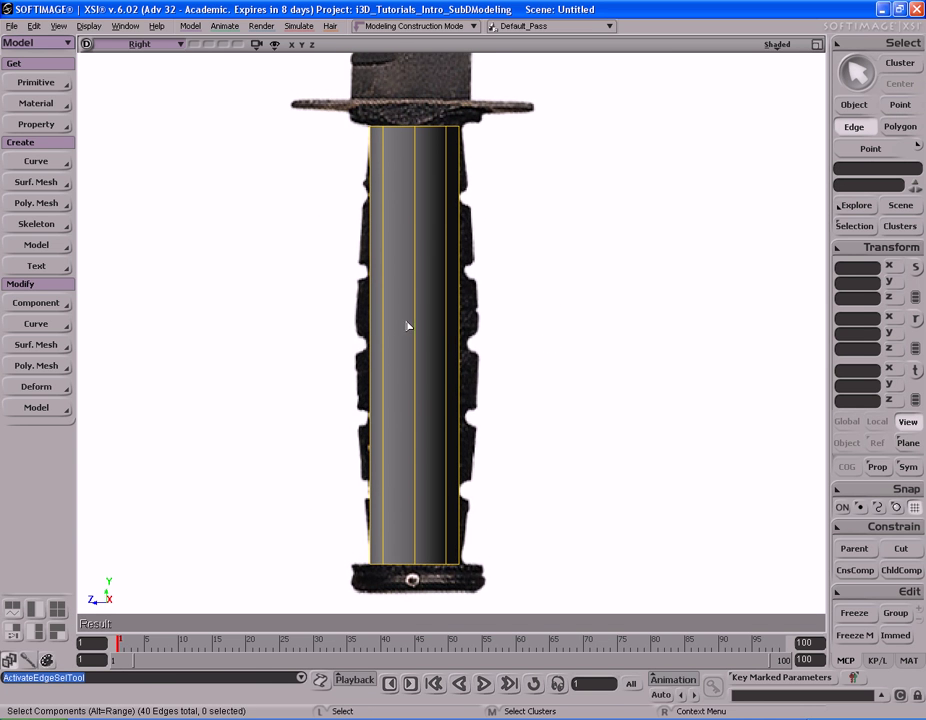
left_click_drag(296, 281, 560, 356)
key("s")
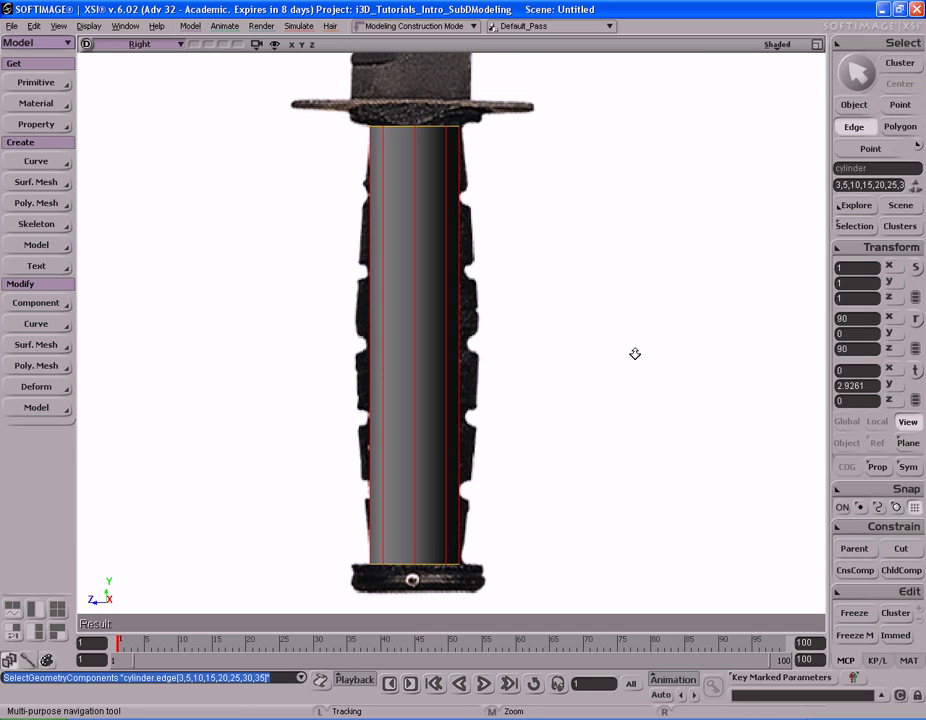
middle_click_drag(624, 354, 562, 351)
left_click_drag(562, 351, 558, 341)
right_click(441, 272)
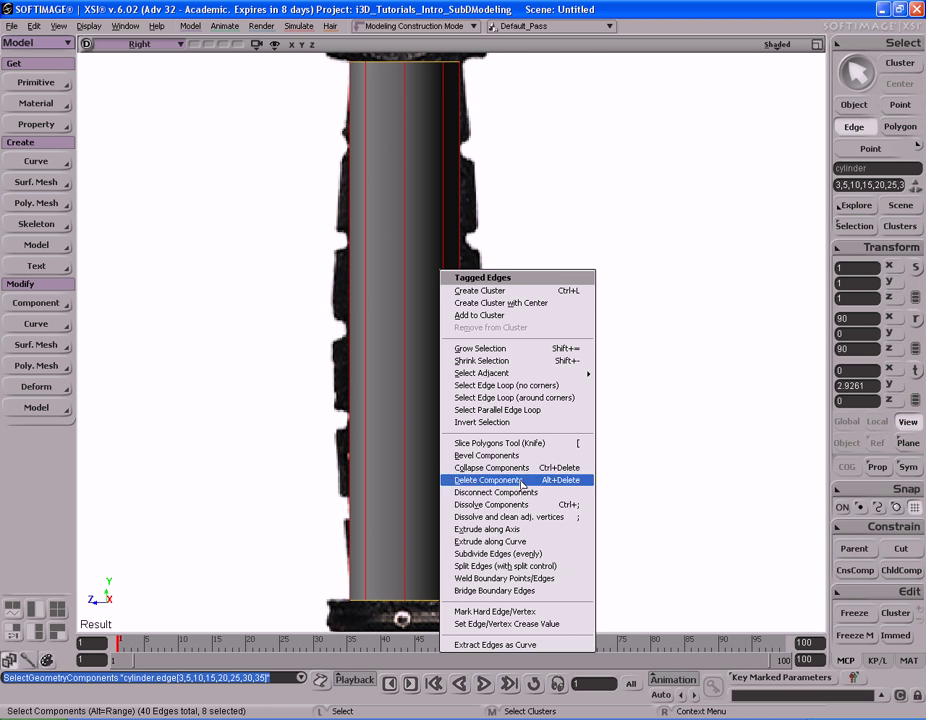
left_click(527, 554)
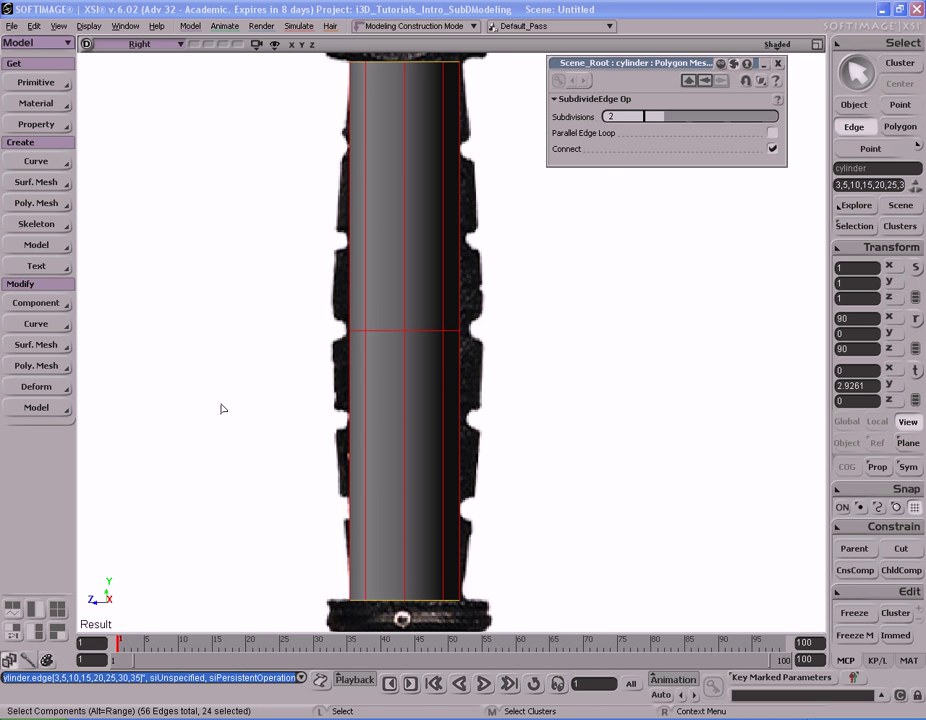
key("s")
middle_click_drag(306, 411, 449, 399)
left_click_drag(449, 399, 440, 436)
middle_click_drag(566, 413, 508, 412)
left_click_drag(508, 412, 507, 397)
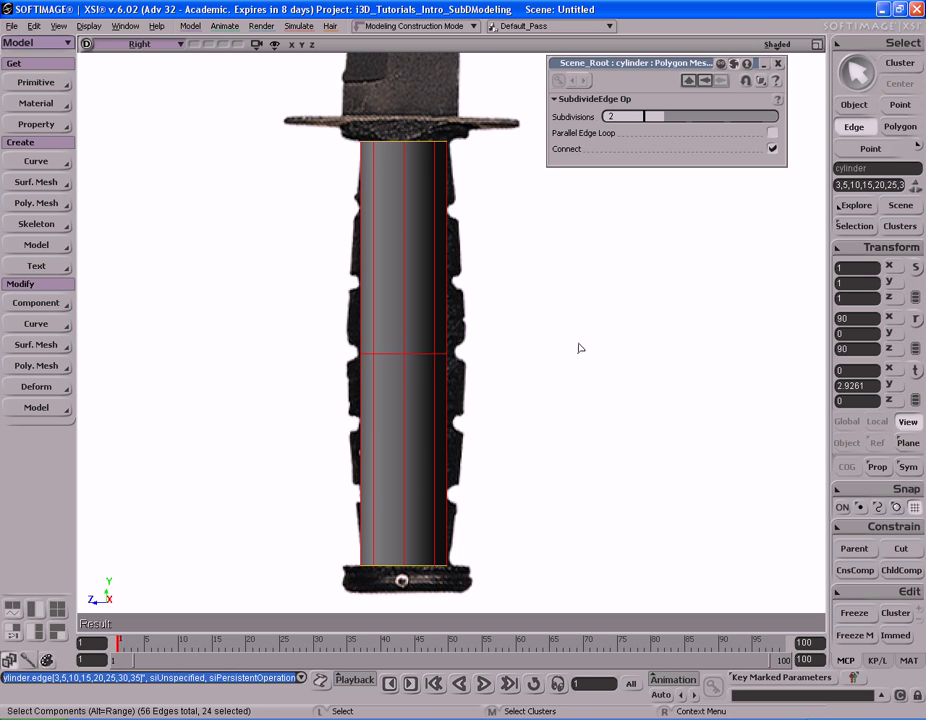
left_click(778, 63)
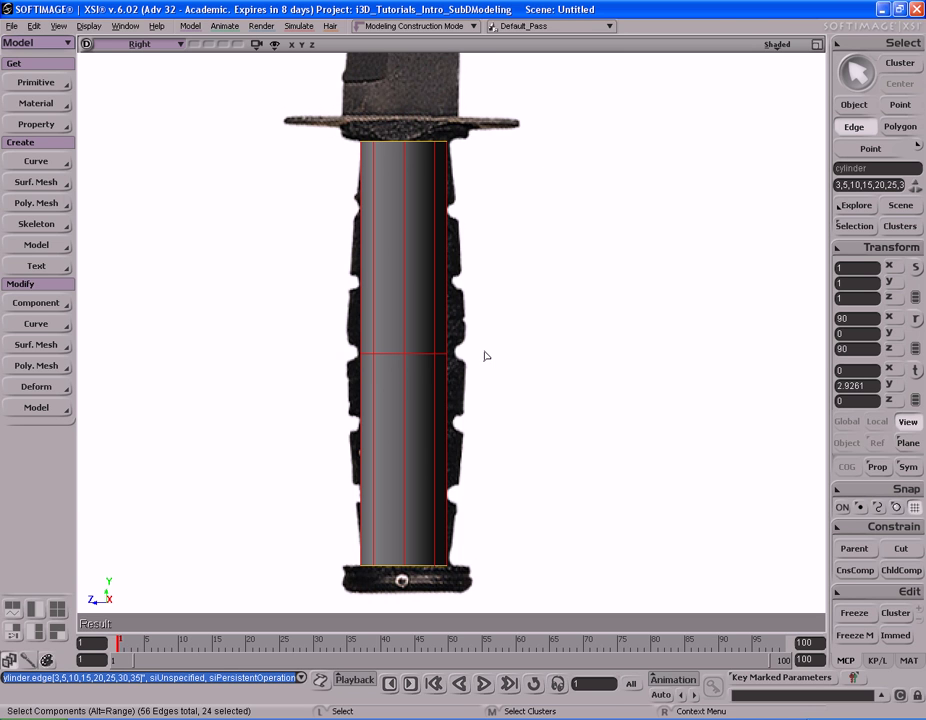
Step: Scale the middle ring of points outward in Global mode so the cylinder bulges like the reference handle
key("t")
left_click_drag(306, 306, 526, 427)
key("v")
key("x")
left_click(848, 423)
key("s")
middle_click_drag(646, 401, 492, 407)
left_click_drag(492, 407, 522, 406)
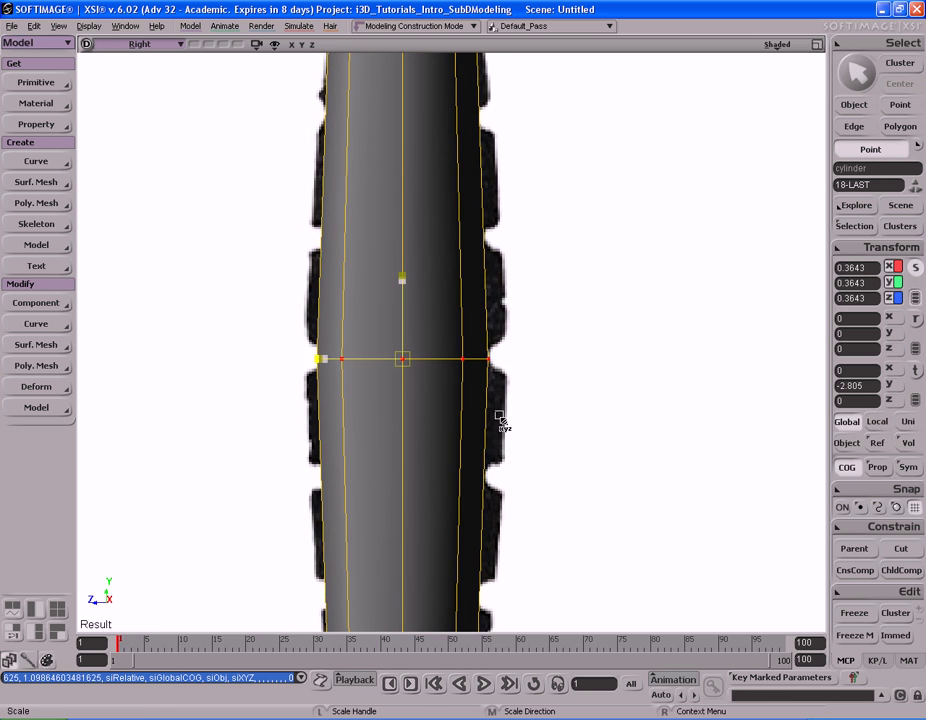
key("s")
scroll(500, 410, "down", 3)
key("x")
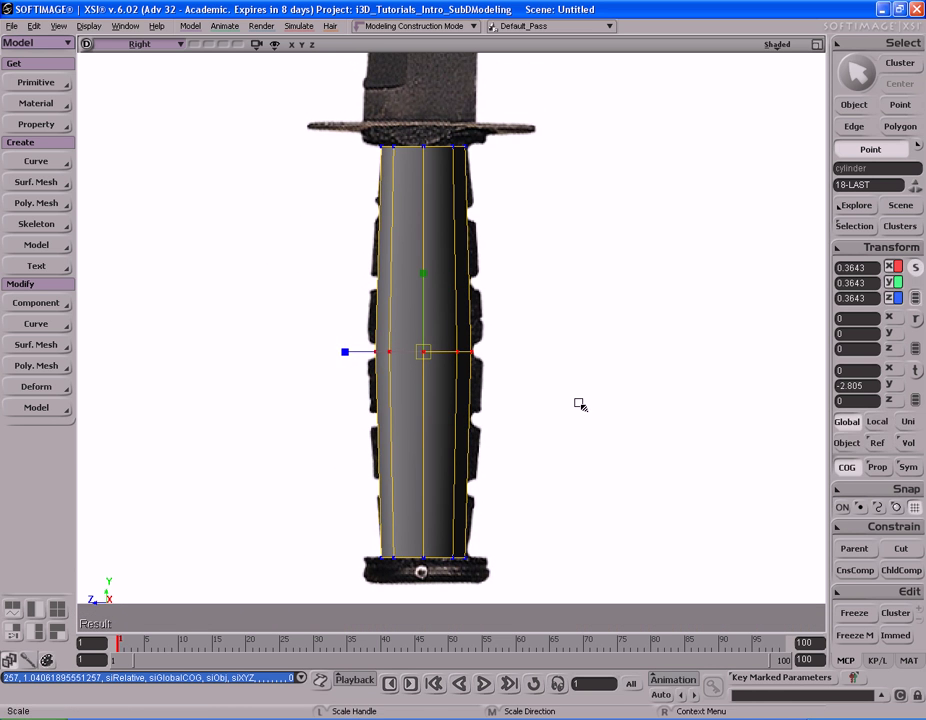
Step: Increase the cylinder's subdivision level by one and display the polygon mesh hull of the selected object
key("space")
key("s")
left_click_drag(569, 373, 566, 379)
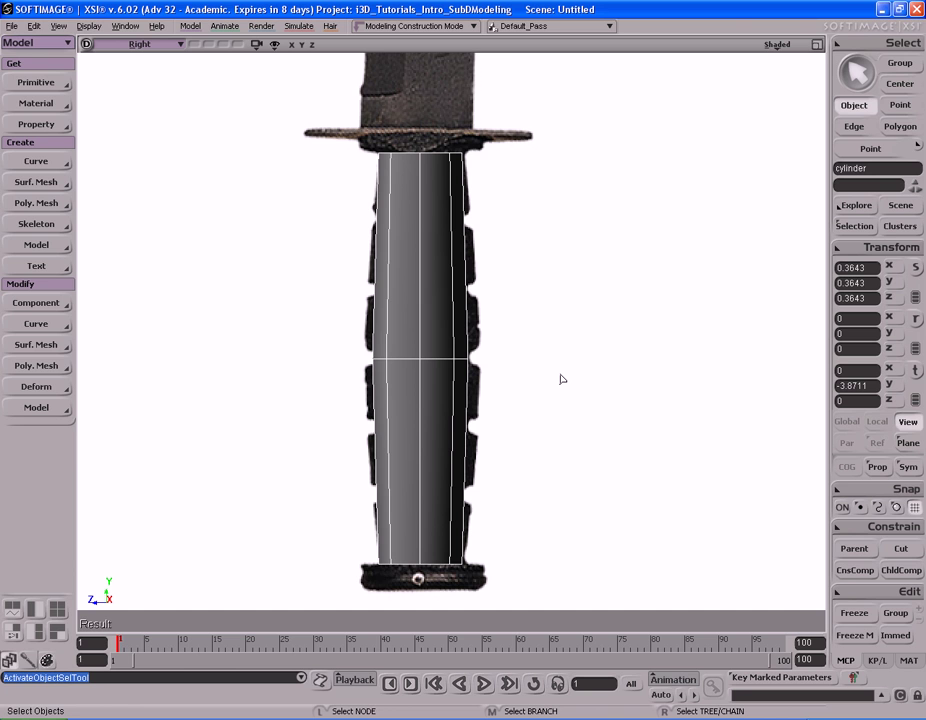
key("plus")
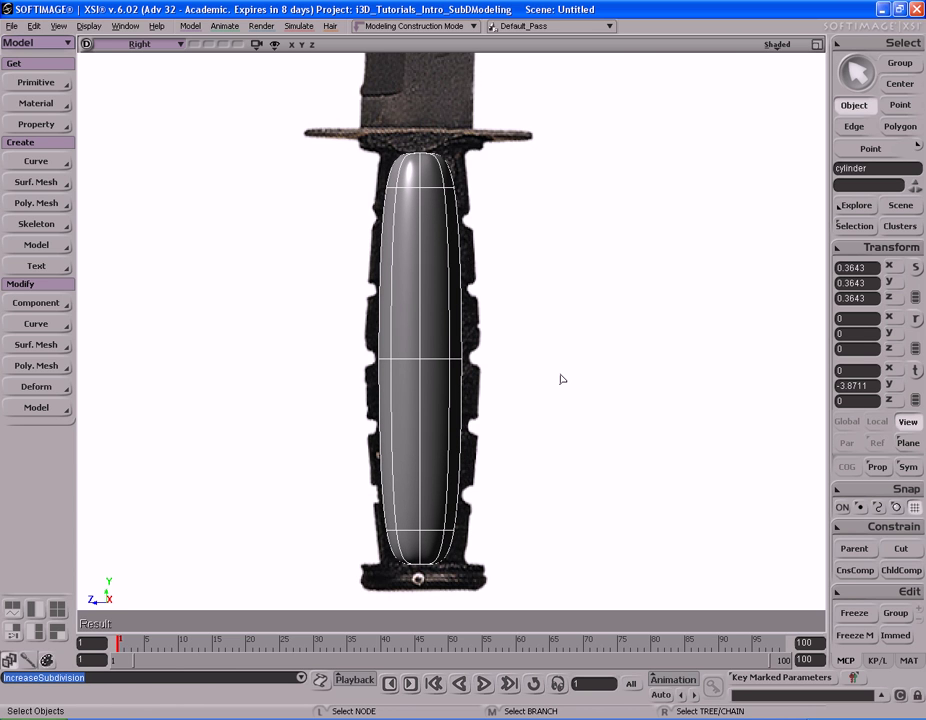
key("ctrl")
key("ctrl+minus")
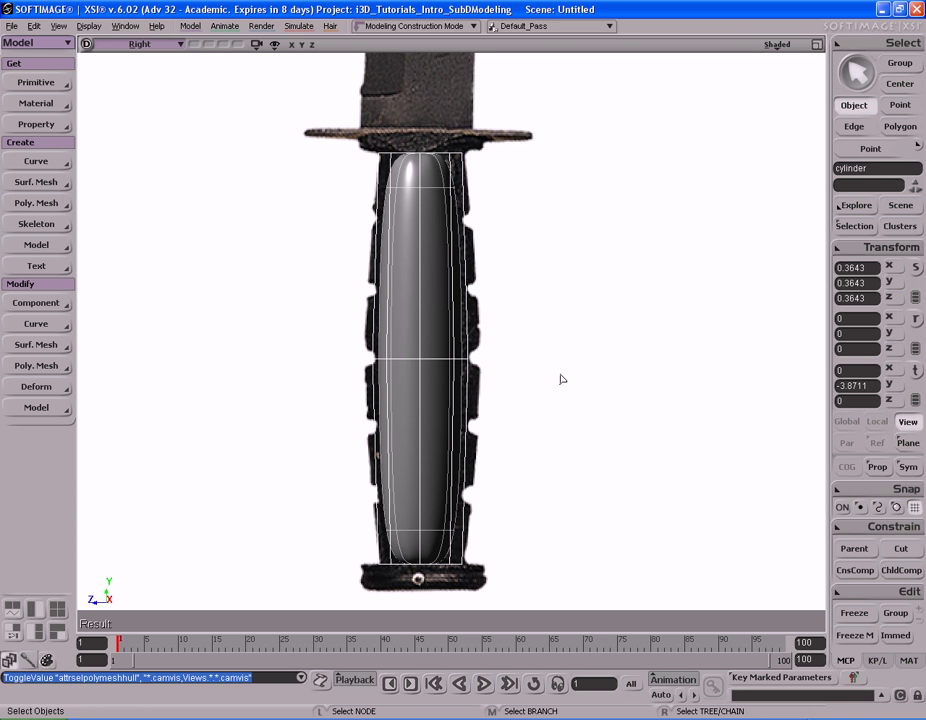
key("s")
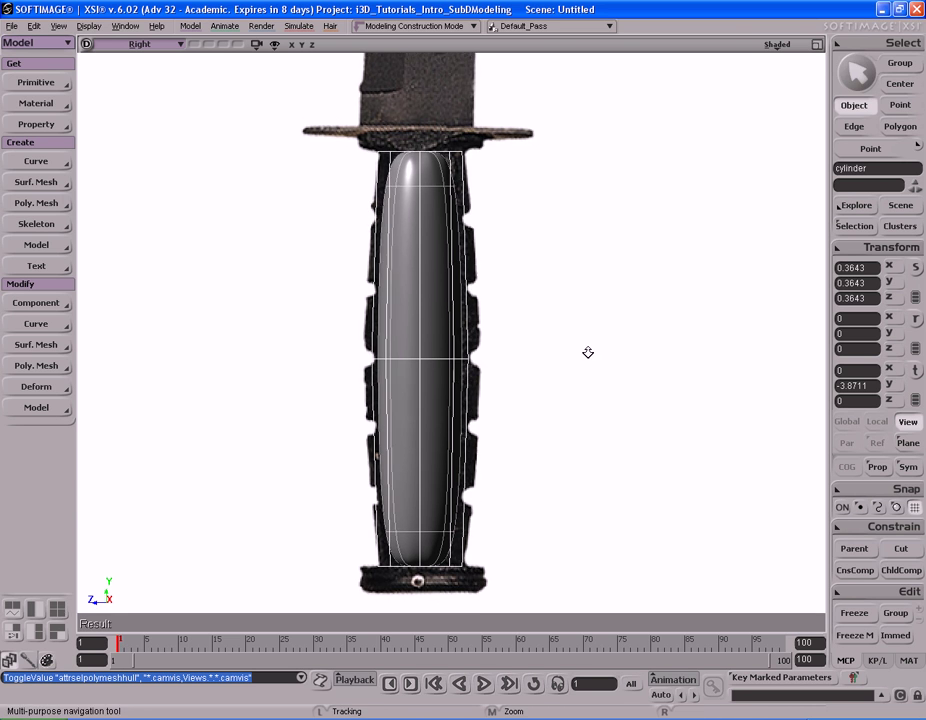
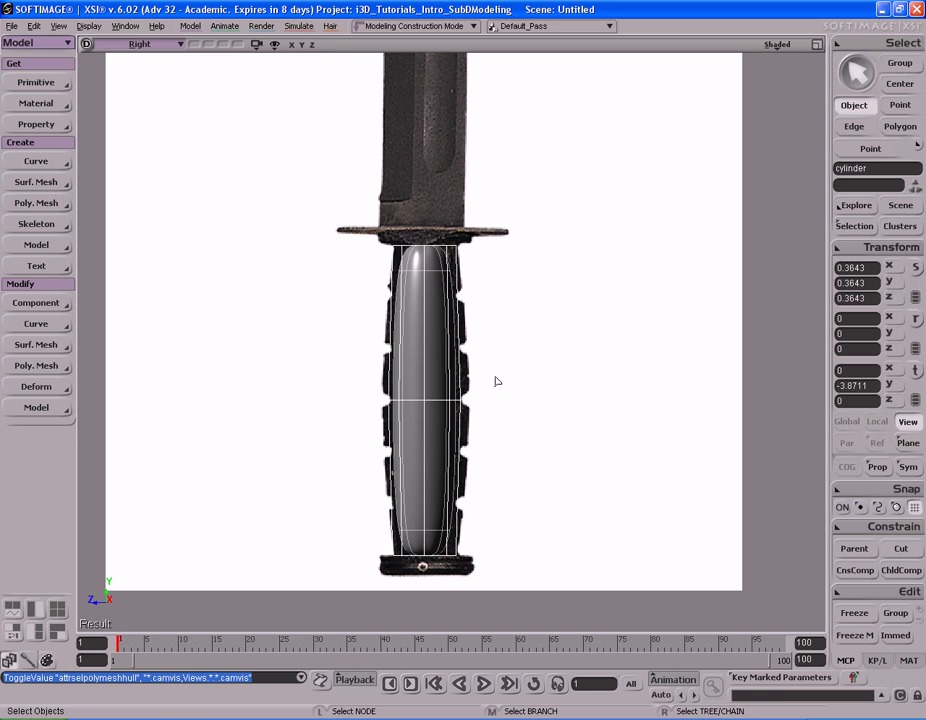
Step: Try moving the cylinder aside to about Z 2.23 to uncover the reference handle, and undo the move
left_click_drag(626, 385, 437, 385)
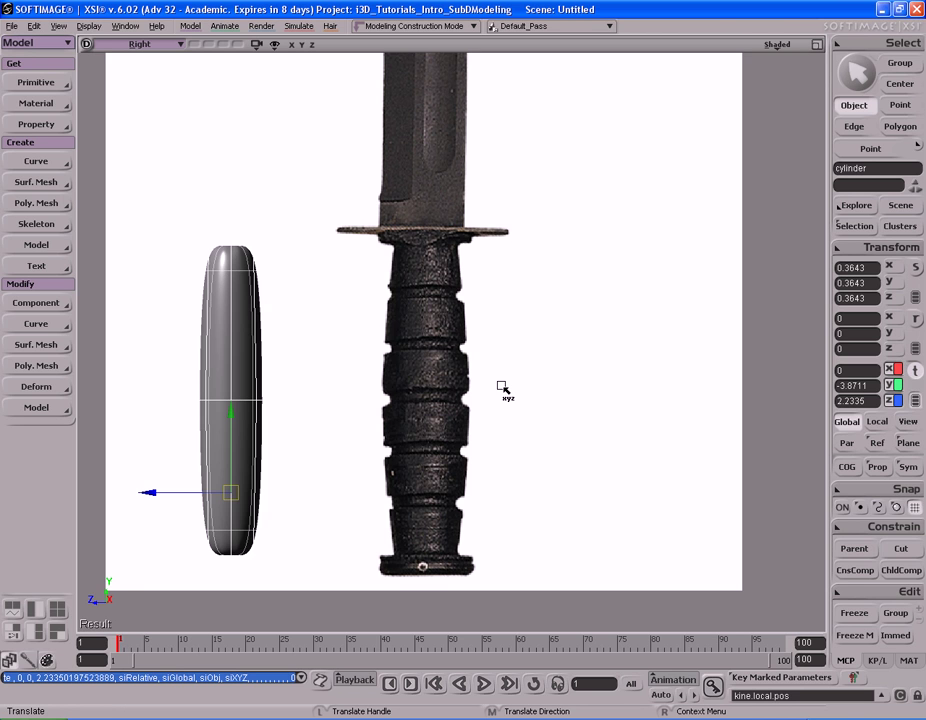
key("ctrl+z")
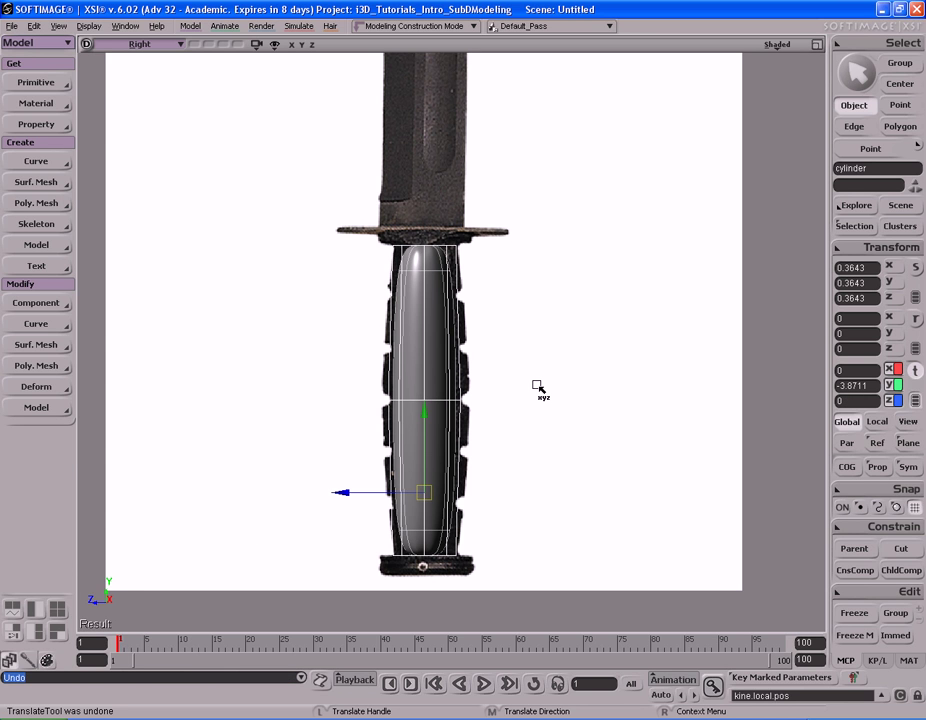
key("d")
key("space")
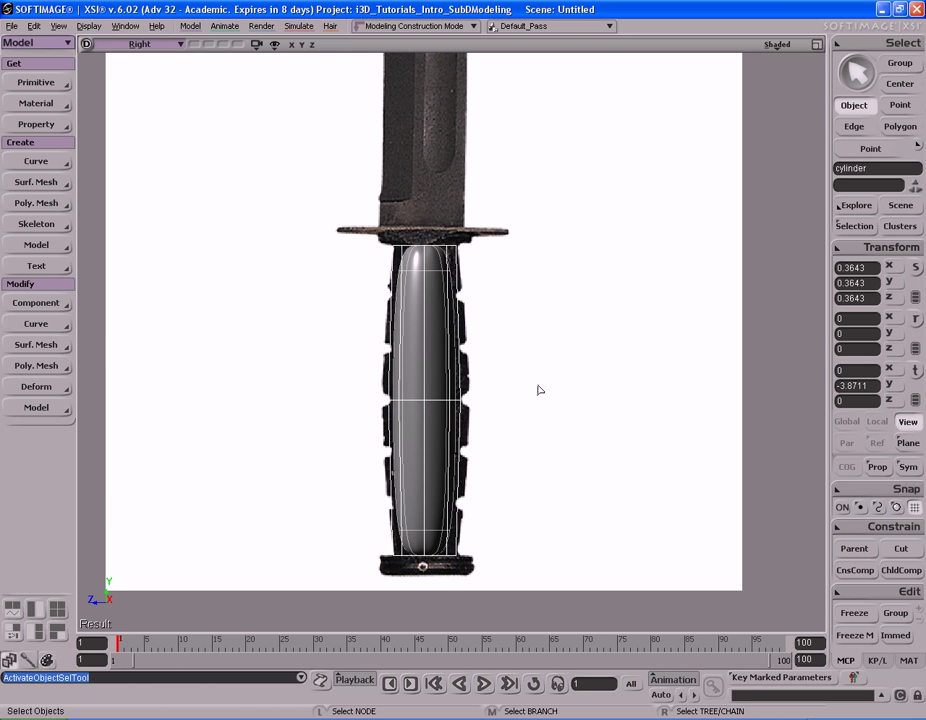
Step: Restore the multi-view layout and display the Camera view in shaded mode, framed on the cylinder
key("F12")
key("s")
mouse_move(519, 219)
right_mouse_down()
mouse_move(484, 240)
mouse_move(526, 231)
right_mouse_up()
middle_click_drag(526, 231, 508, 283)
left_click_drag(508, 283, 500, 248)
mouse_move(378, 247)
middle_mouse_down()
mouse_move(502, 244)
mouse_move(540, 227)
mouse_move(562, 244)
middle_mouse_up()
key("g")
key("s")
left_click_drag(538, 268, 535, 258)
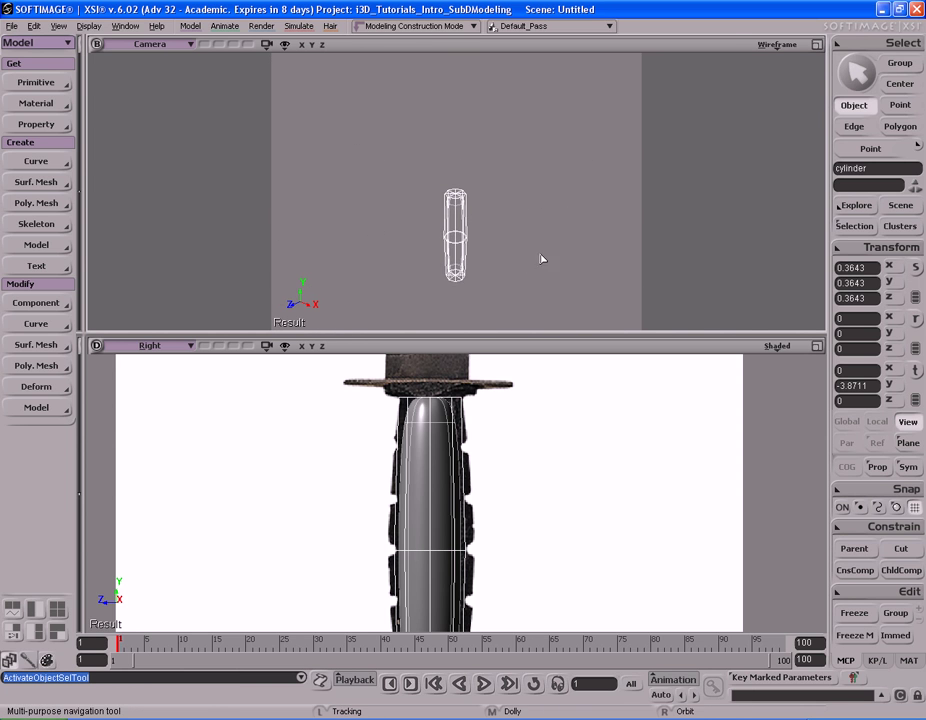
middle_click(768, 48)
key("s")
middle_click_drag(492, 269, 450, 290)
left_click_drag(450, 290, 453, 268)
Step: Try flattening the cylinder along local Z to about 0.186, and undo the scaling
key("s")
middle_click_drag(549, 240, 479, 241)
key("x")
key("s")
right_click_drag(548, 248, 525, 252)
key("x")
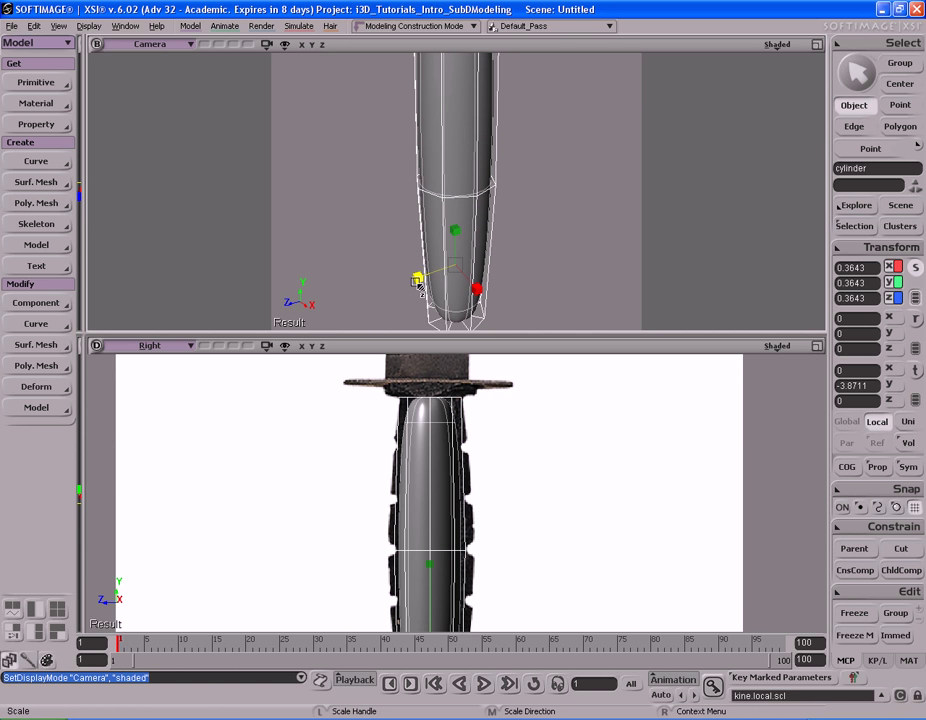
left_click_drag(418, 283, 448, 285)
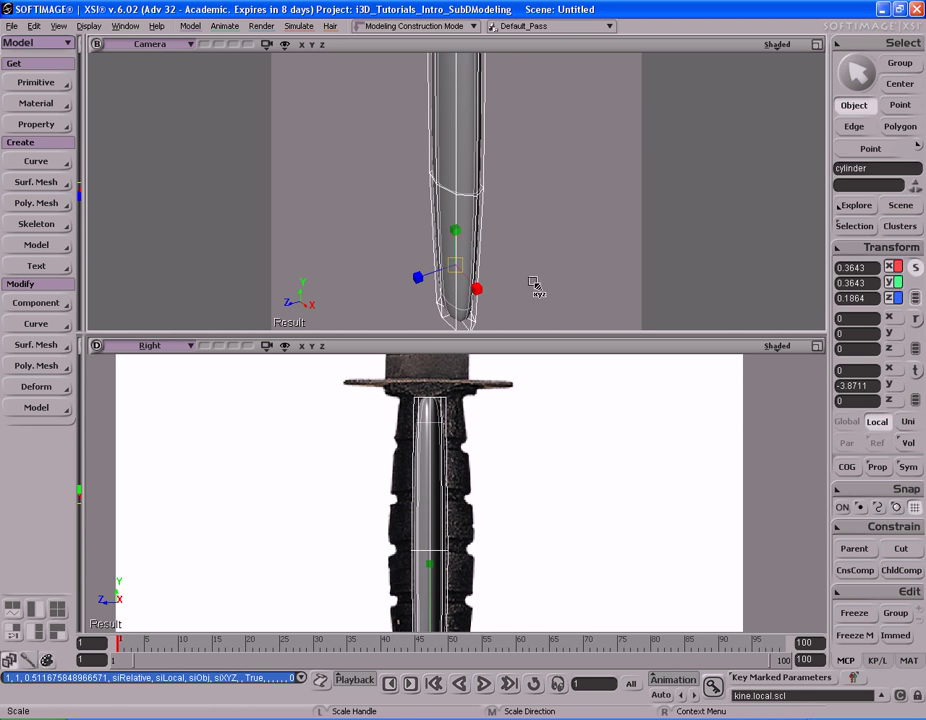
key("s")
middle_click_drag(382, 258, 510, 261)
left_click_drag(511, 261, 512, 260)
key("s")
middle_click_drag(258, 463, 434, 473)
left_click_drag(437, 486, 438, 420)
key("x")
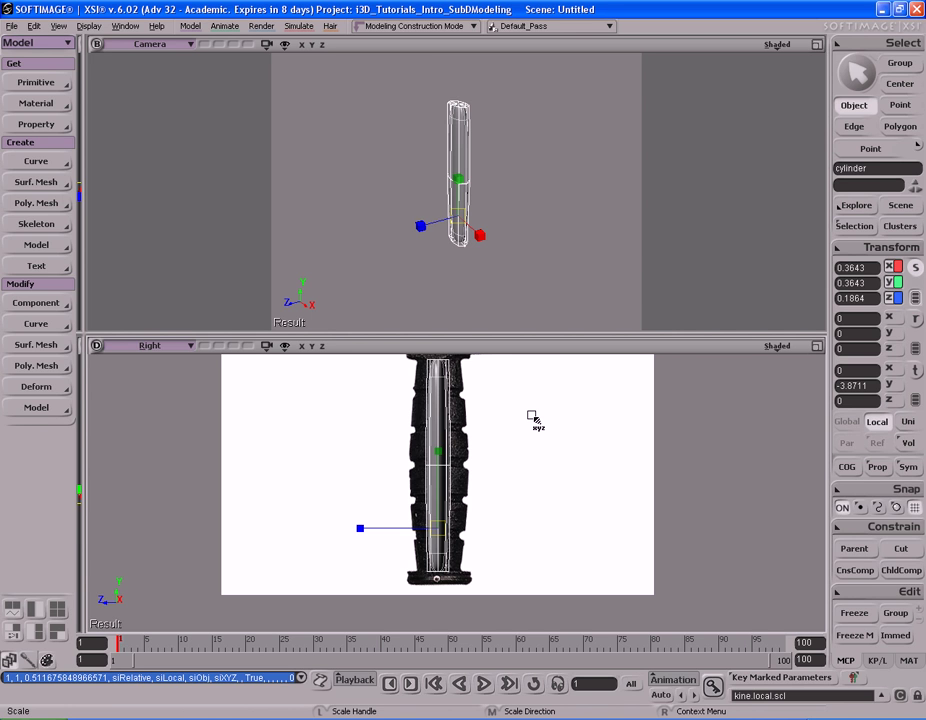
key("ctrl+z")
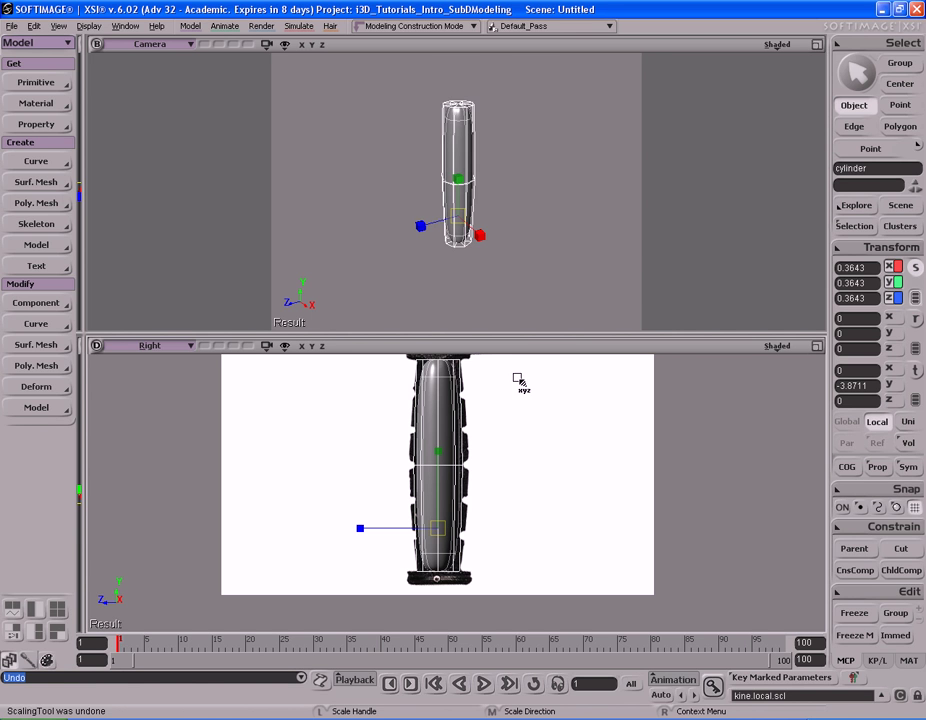
Step: Flatten the cylinder by scaling it along local X to about 0.186
key("s")
right_click_drag(473, 229, 567, 232)
middle_click_drag(567, 232, 498, 236)
right_click_drag(498, 236, 521, 232)
key("x")
left_click_drag(493, 246, 473, 248)
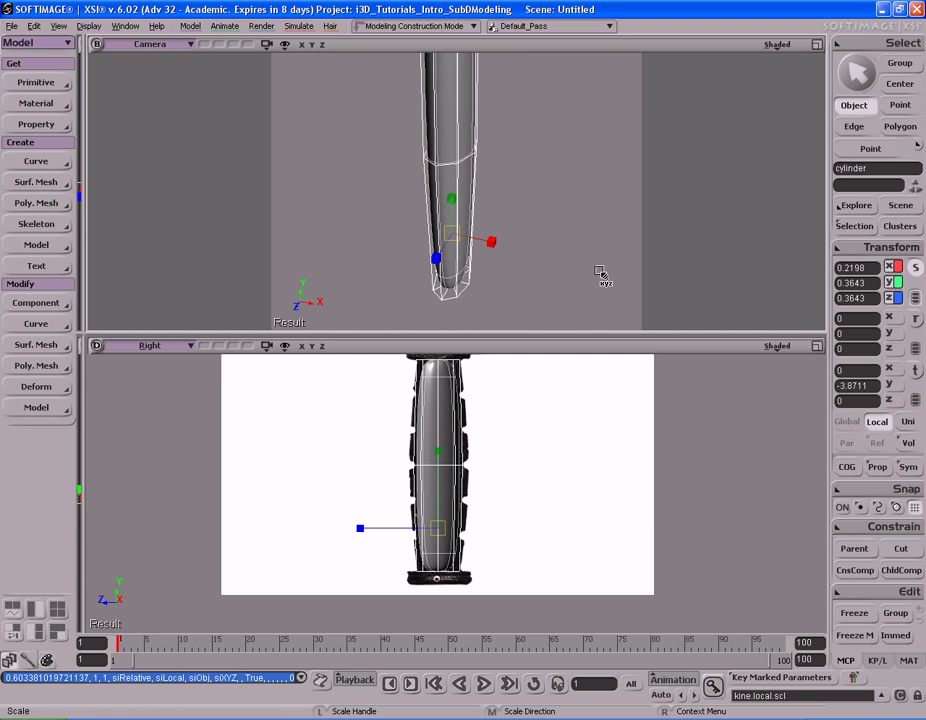
key("s")
right_click_drag(543, 260, 550, 259)
middle_click_drag(550, 259, 595, 257)
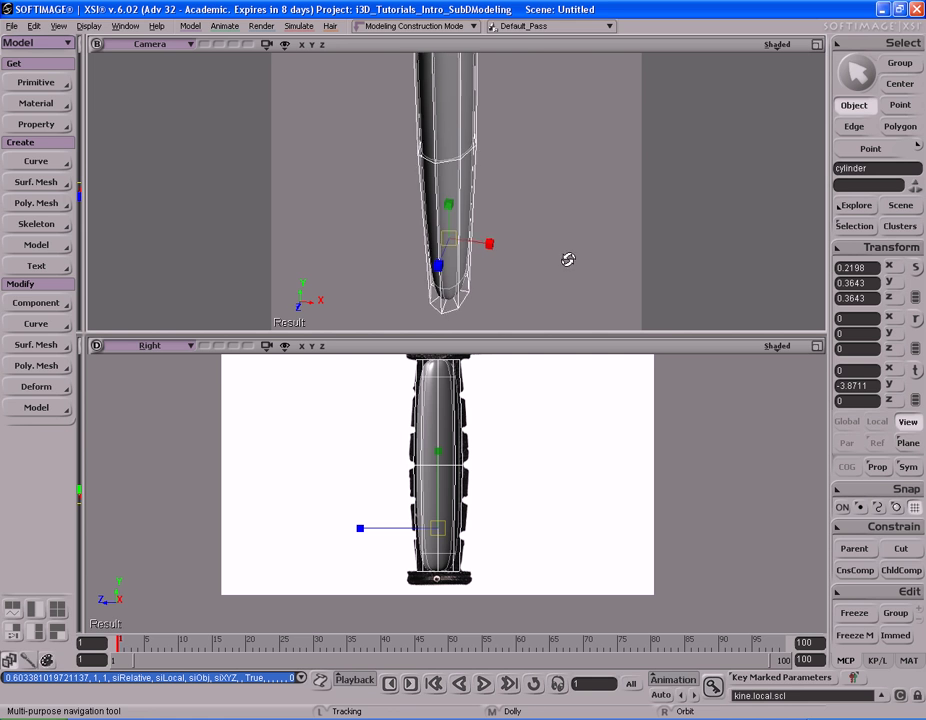
right_click_drag(568, 257, 595, 260)
left_click_drag(596, 262, 587, 262)
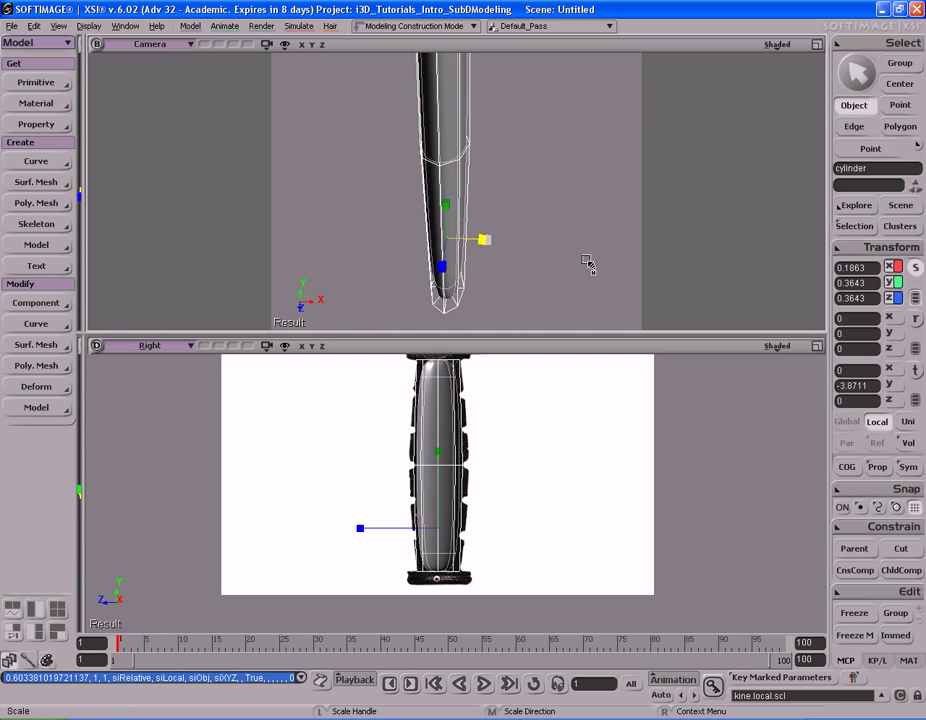
Step: Set the cylinder's local X scale to about 0.251 so the handle is thinner than it is wide
key("s")
right_click_drag(587, 262, 508, 250)
middle_click_drag(508, 250, 536, 191)
left_click_drag(551, 214, 552, 213)
key("s")
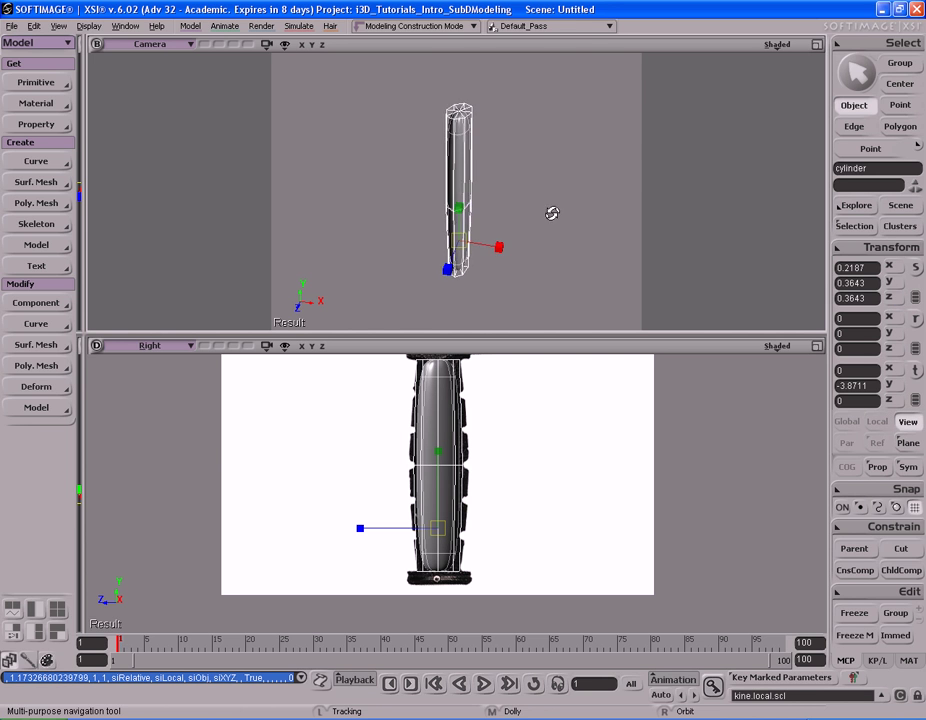
middle_click_drag(575, 223, 523, 221)
left_click_drag(523, 219, 528, 221)
key("s")
right_click_drag(538, 207, 547, 246)
key("s")
left_click_drag(558, 227, 563, 230)
key("s")
mouse_move(565, 232)
right_mouse_down()
mouse_move(548, 213)
mouse_move(554, 149)
mouse_move(548, 215)
mouse_move(537, 203)
mouse_move(577, 222)
right_mouse_up()
key("s")
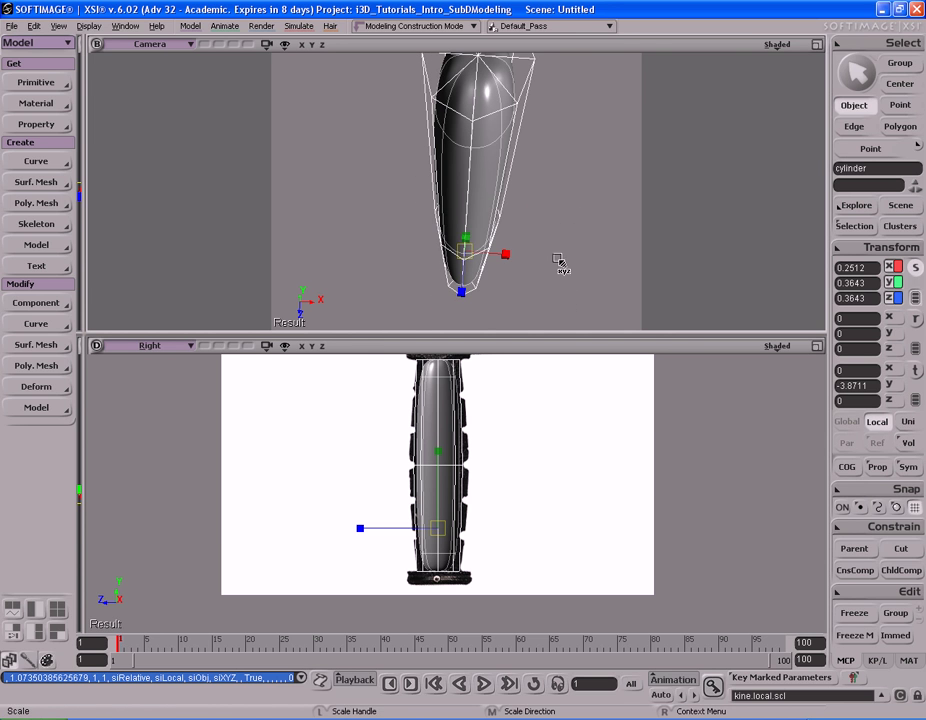
key("space")
Step: Split the vertical edges below the middle ring with split control, connecting the new points into an edge ring
key("s")
middle_click_drag(572, 466, 446, 480)
left_click_drag(446, 476, 459, 444)
middle_click_drag(542, 458, 455, 477)
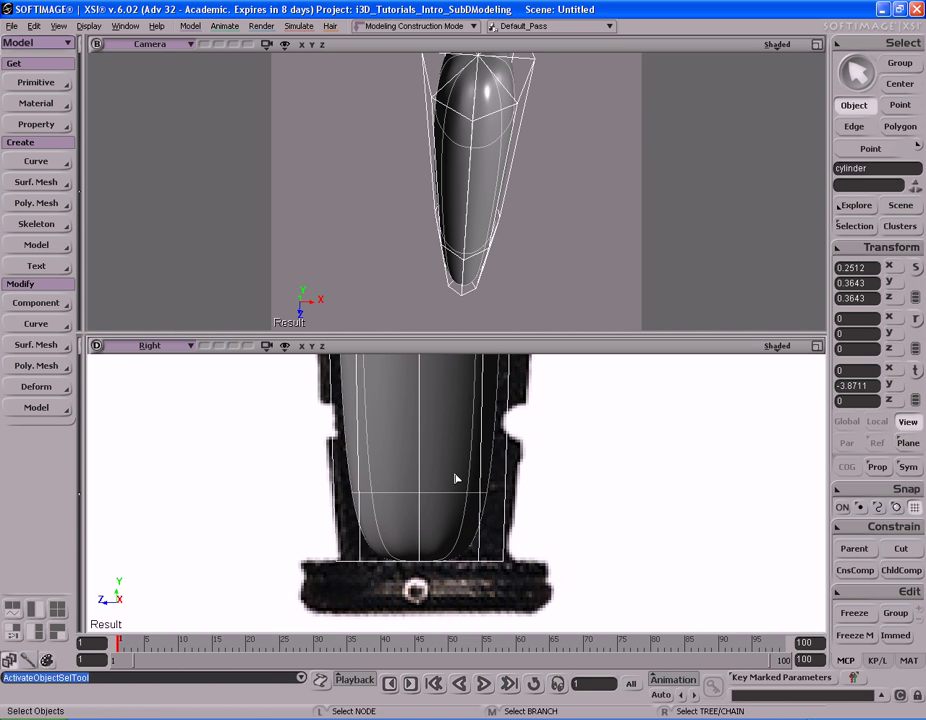
key("e")
left_click_drag(260, 460, 607, 533)
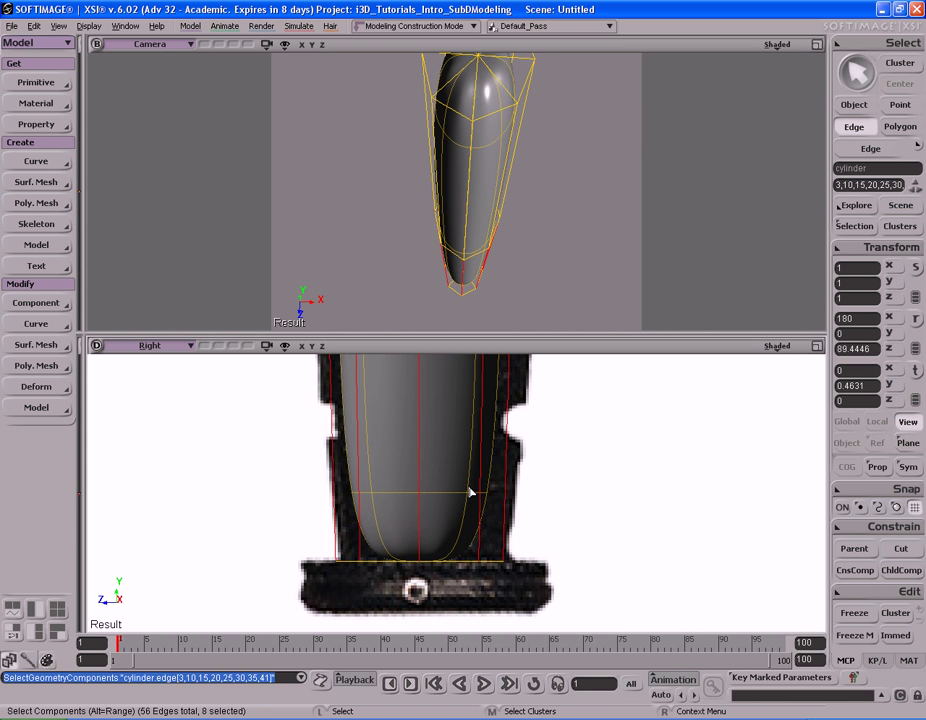
key("F12")
key("s")
middle_click_drag(484, 463, 388, 372)
left_click_drag(462, 258, 441, 449)
middle_click_drag(490, 436, 391, 449)
left_click_drag(391, 449, 399, 407)
right_click(581, 333)
right_click(380, 337)
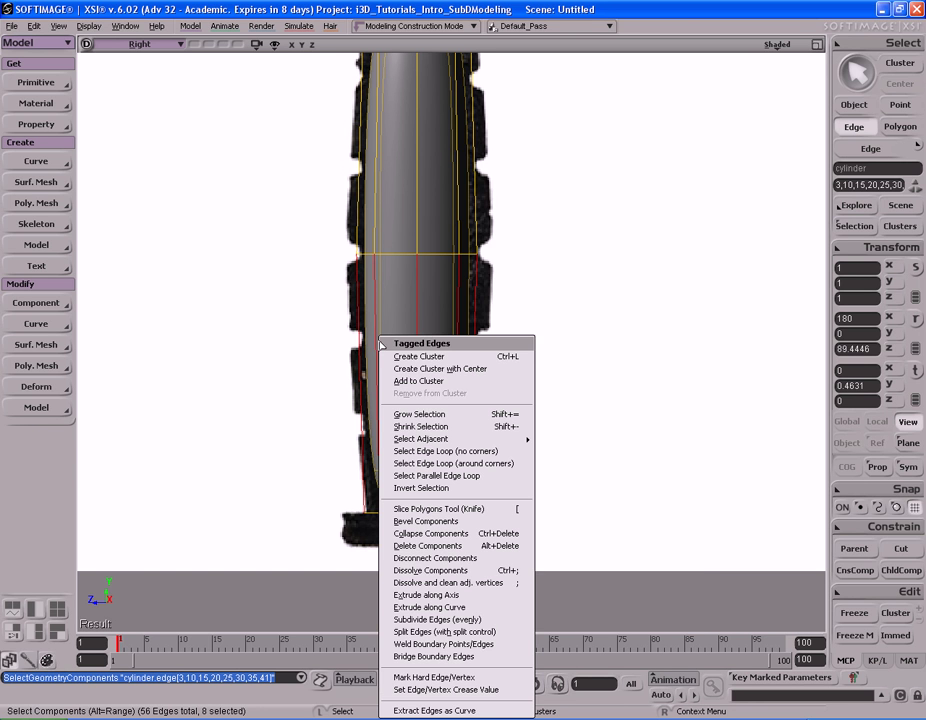
left_click(445, 631)
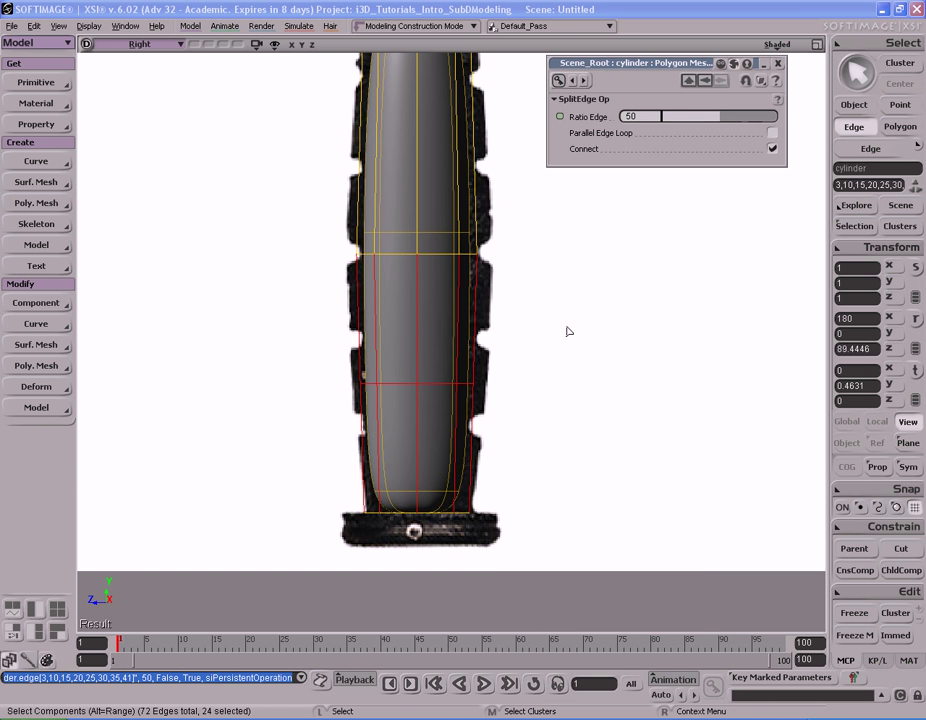
Step: Set the split's edge ratio to 3.28 so the new ring sits just above the cylinder's base
left_click_drag(717, 120, 667, 121)
key("s")
middle_click_drag(678, 403, 545, 464)
left_click_drag(545, 464, 532, 134)
middle_click_drag(665, 308, 624, 290)
left_click_drag(624, 290, 607, 349)
left_click_drag(669, 121, 453, 465)
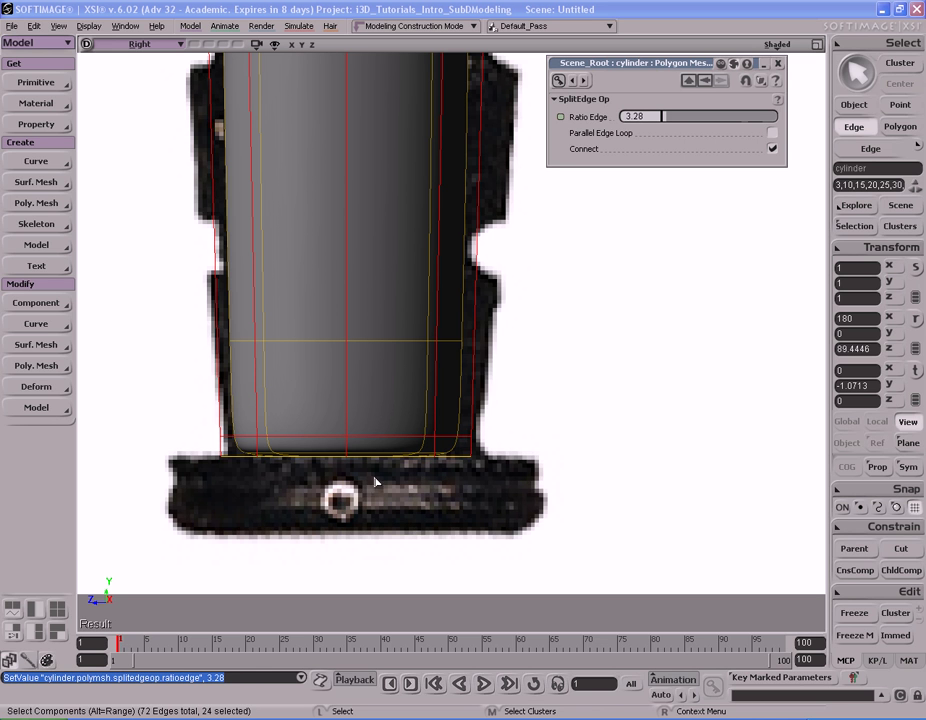
key("s")
middle_click_drag(267, 434, 496, 368)
left_click_drag(499, 337, 493, 429)
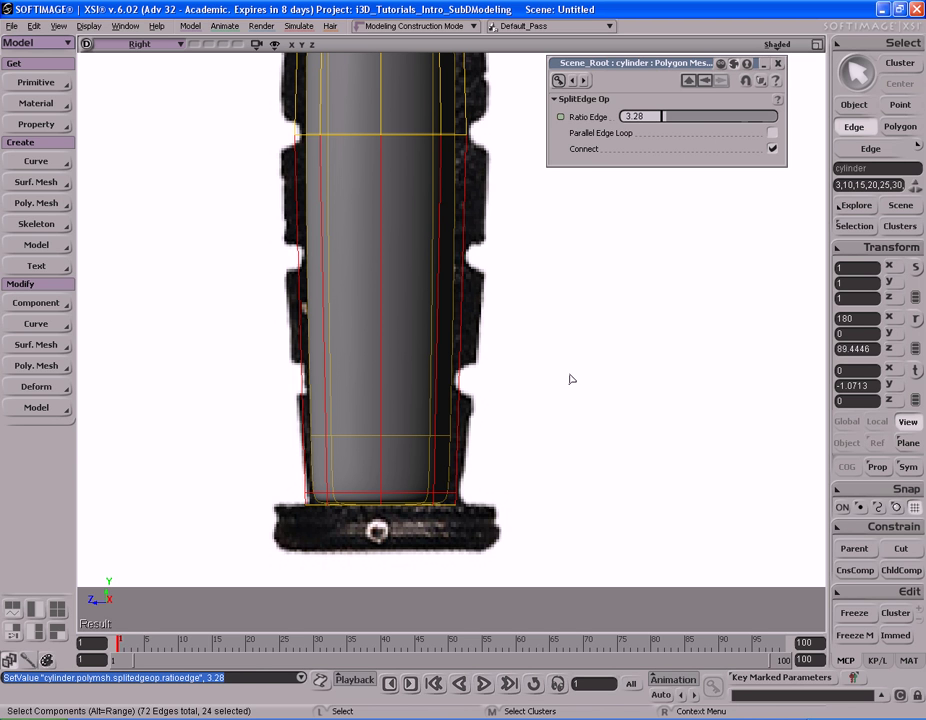
left_click(778, 63)
Step: Examine the smoothed handle mesh against the reference from the pommel up to the guard
key("s")
left_click_drag(582, 311, 594, 339)
middle_click_drag(603, 337, 593, 339)
left_click_drag(533, 388, 536, 345)
key("s")
left_click_drag(536, 269, 529, 325)
middle_click_drag(500, 311, 536, 299)
left_click_drag(562, 214, 548, 314)
key("s")
middle_click_drag(313, 285, 459, 274)
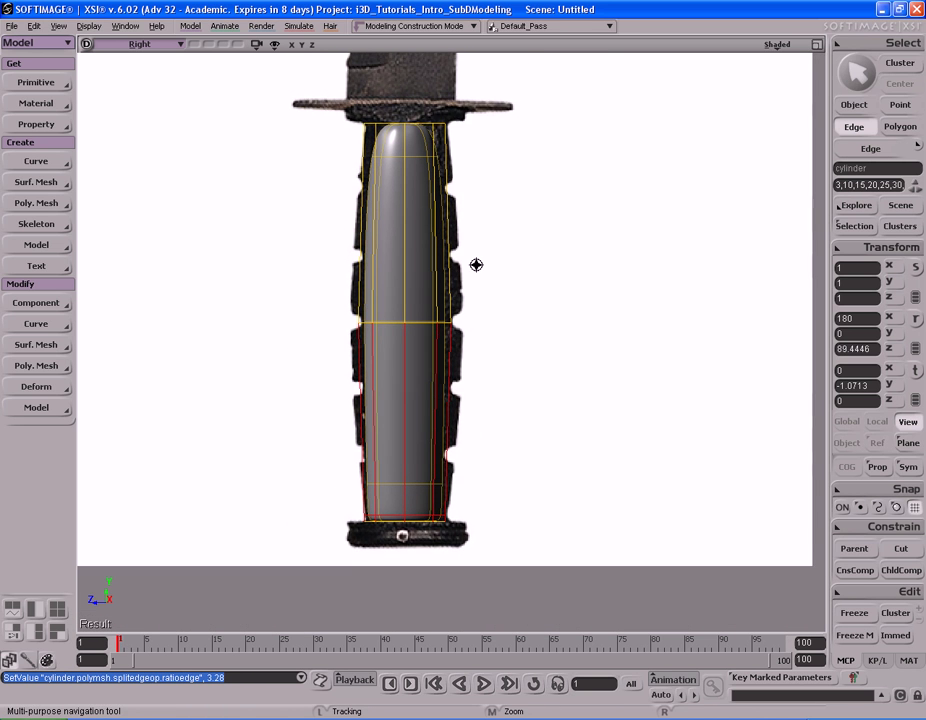
left_click_drag(469, 211, 472, 225)
key("s")
scroll(541, 355, "up", 2)
left_click_drag(541, 355, 539, 318)
key("space")
key("s")
left_click_drag(463, 323, 418, 356)
key("space")
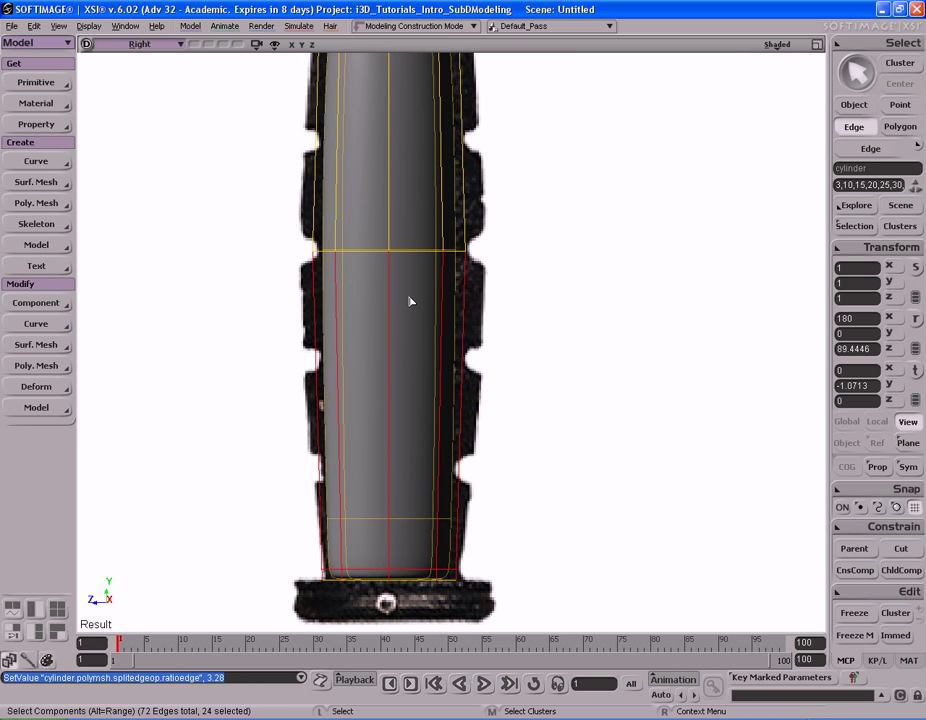
Step: Scale the handle's middle ring of points up uniformly by about 1.157 to follow the reference's bulge
key("t")
left_click_drag(252, 196, 548, 312)
key("x")
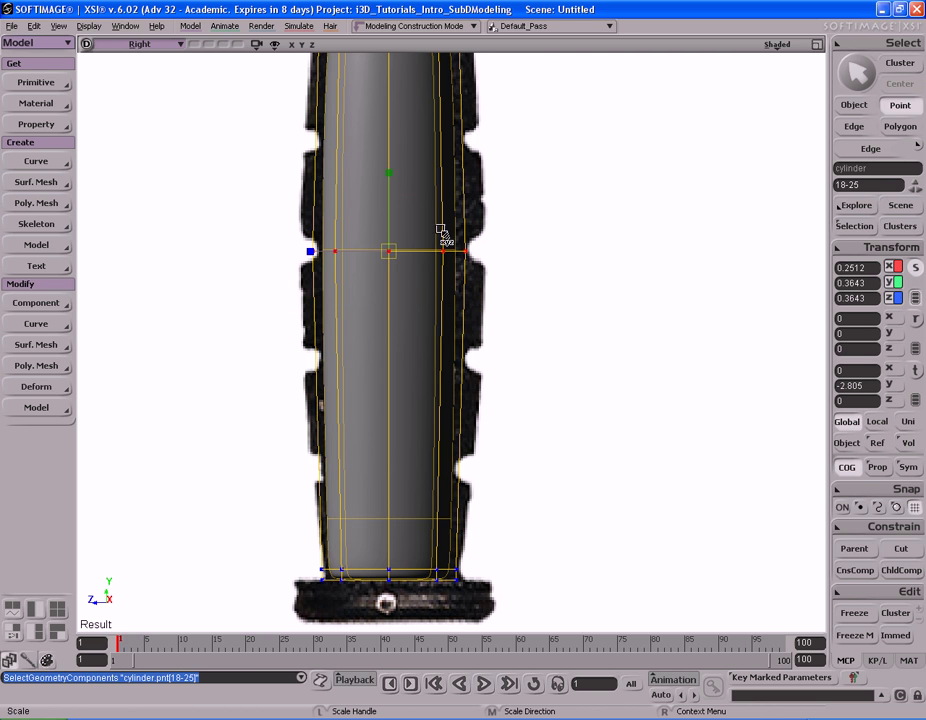
mouse_move(587, 393)
left_mouse_down()
mouse_move(618, 397)
mouse_move(585, 378)
left_mouse_up()
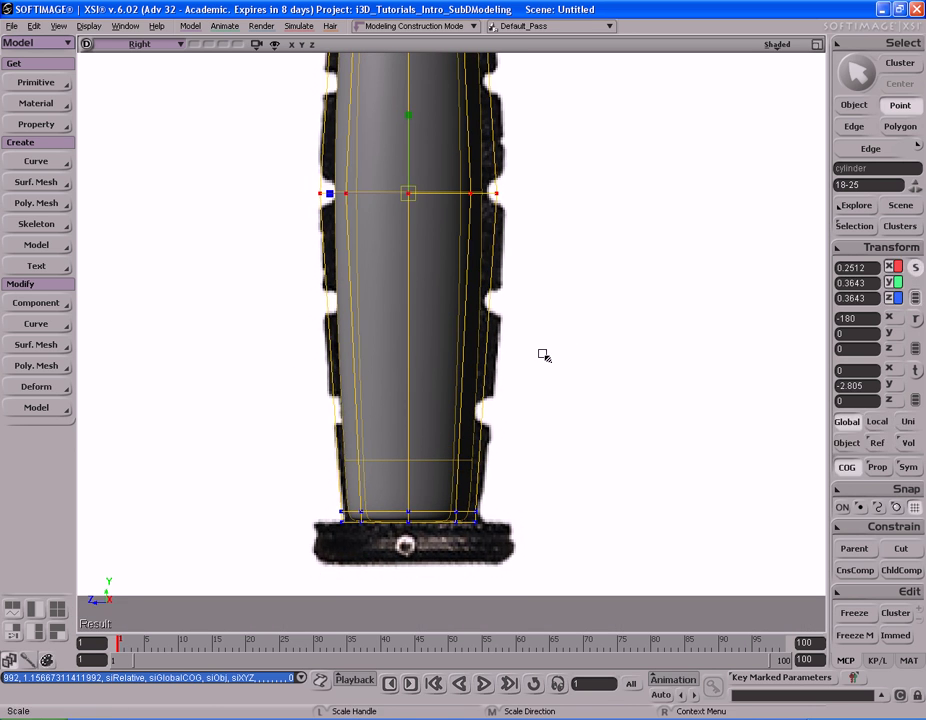
Step: Split the vertical edges below the middle ring with split control at an edge ratio of 33.651, aligning the ring with the next groove
key("e")
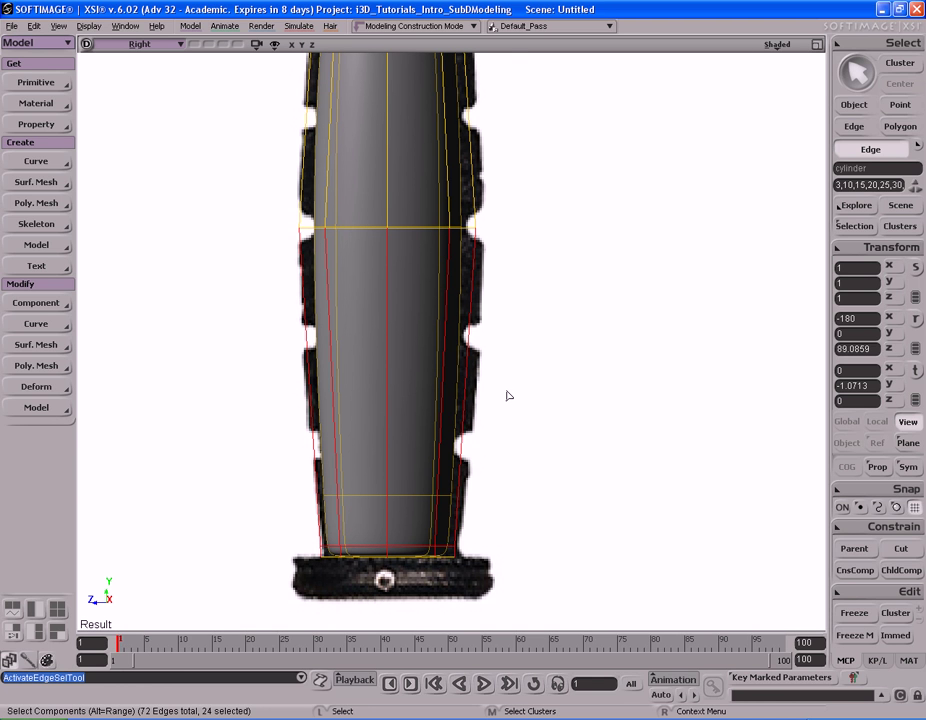
left_click_drag(258, 323, 560, 430)
key("s")
middle_click_drag(587, 430, 558, 438)
left_click_drag(558, 438, 564, 420)
right_click(564, 422)
right_click(431, 331)
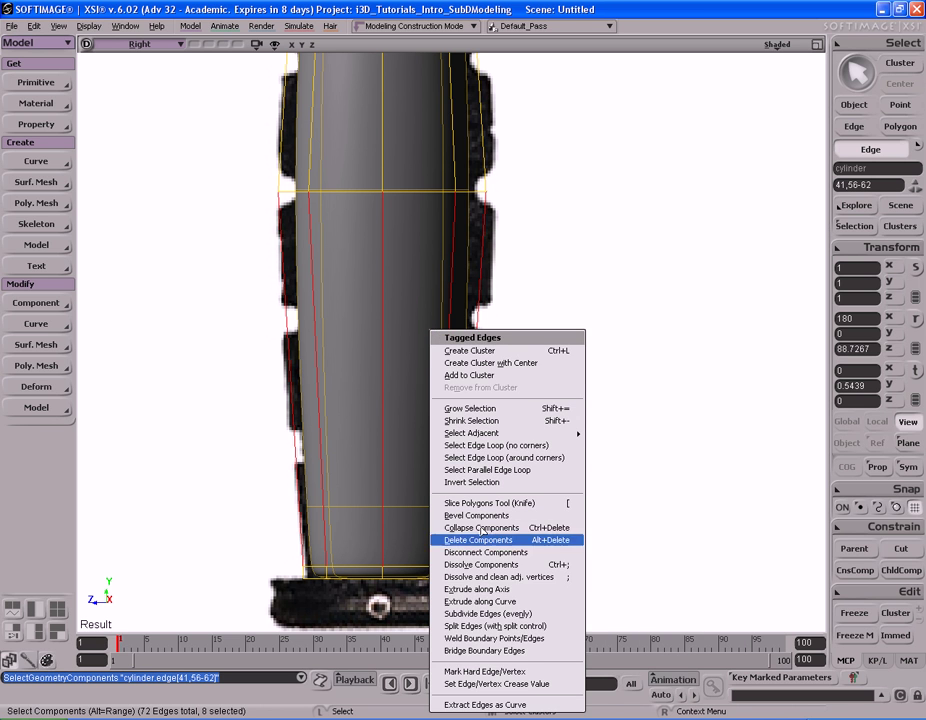
left_click(517, 627)
mouse_move(723, 122)
left_mouse_down()
mouse_move(699, 118)
mouse_move(746, 121)
mouse_move(738, 121)
left_mouse_up()
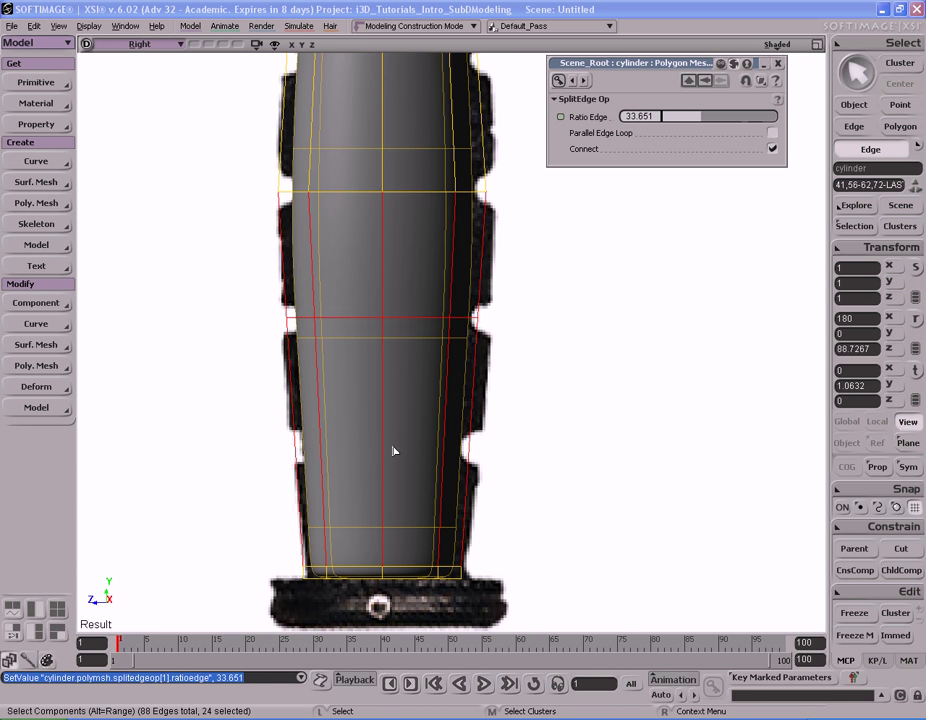
Step: Split the vertical edges below the new ring with split control at ratio 47.799, placing a ring at the lowest groove
left_click_drag(246, 415, 403, 460)
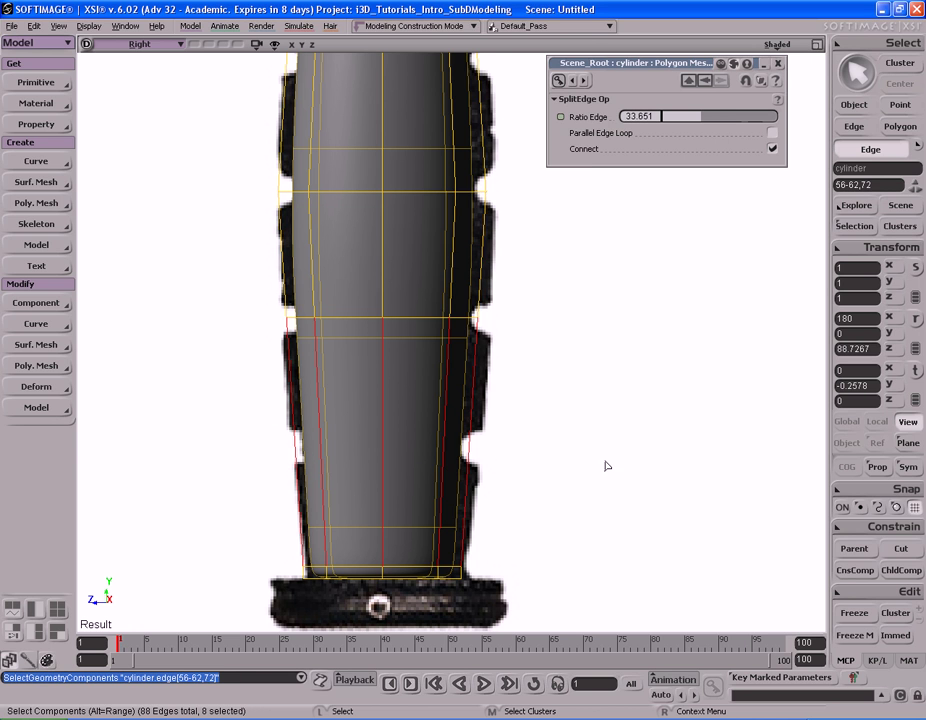
right_click(474, 447)
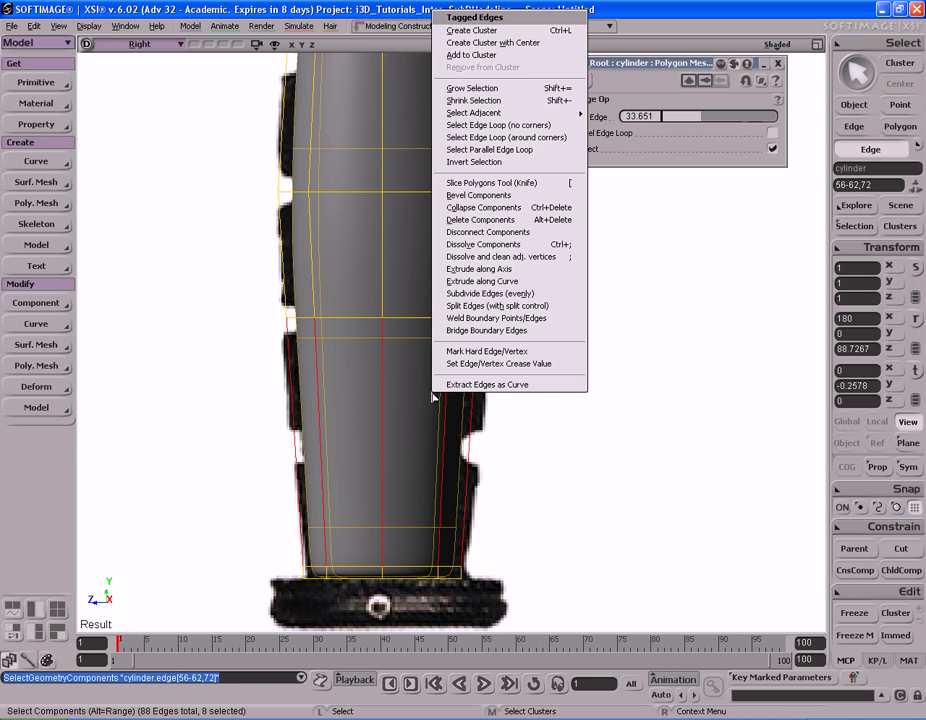
left_click(496, 302)
left_click_drag(734, 118, 719, 123)
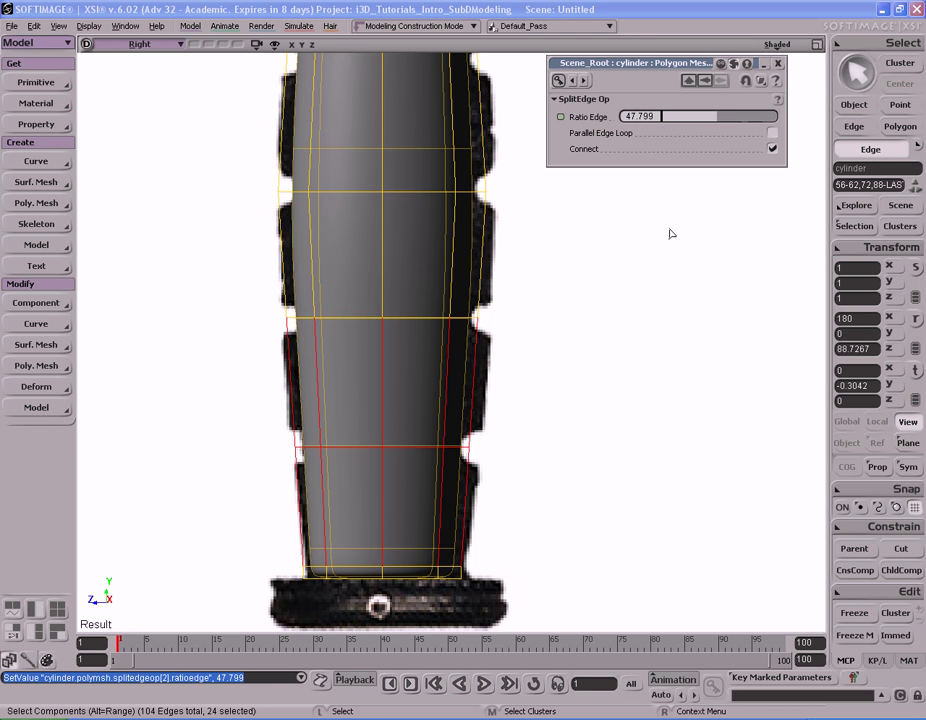
Step: Nudge the middle ring of points vertically to line up with its groove in the reference
key("s")
left_click_drag(424, 221, 429, 318)
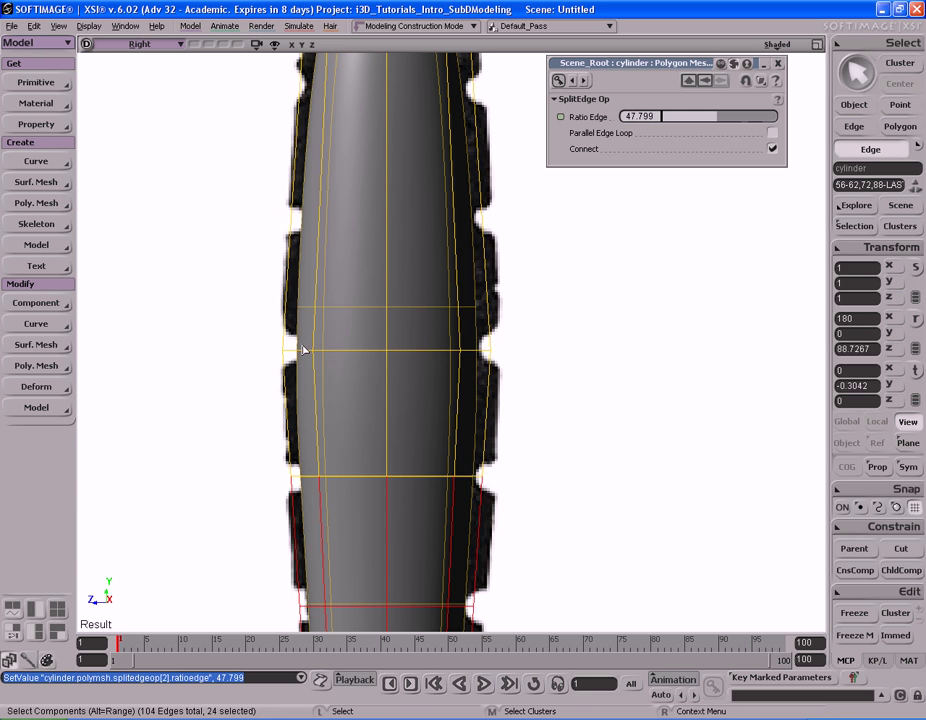
key("t")
left_click_drag(236, 296, 502, 378)
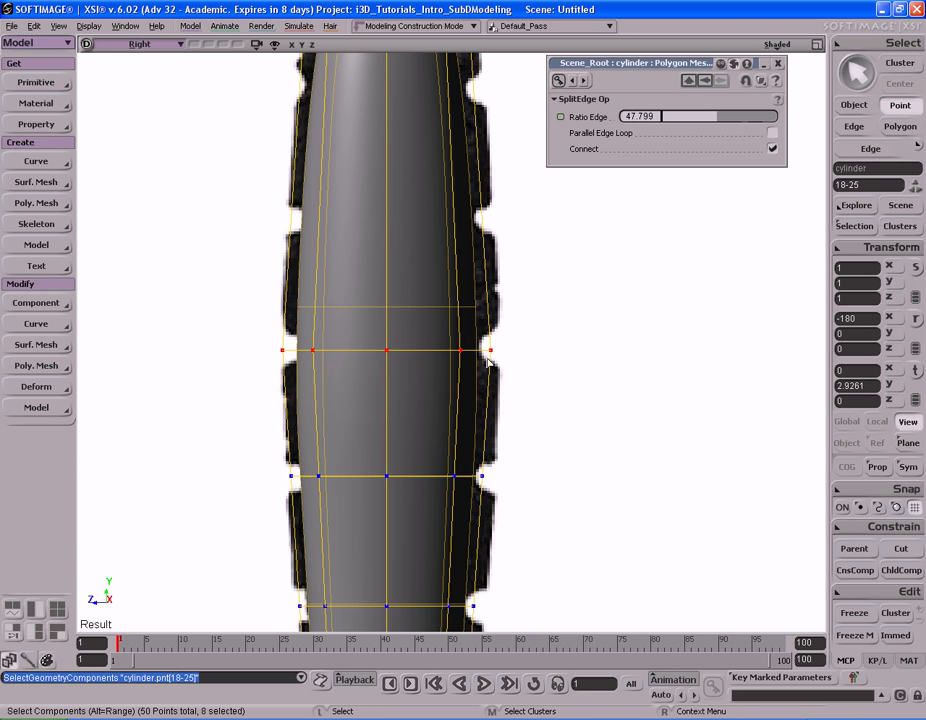
key("v")
left_click_drag(396, 290, 392, 287)
Step: Split the vertical edges above the middle ring with split control at ratio 66.506, placing a ring at the next groove up
key("s")
left_click_drag(546, 264, 547, 355)
key("e")
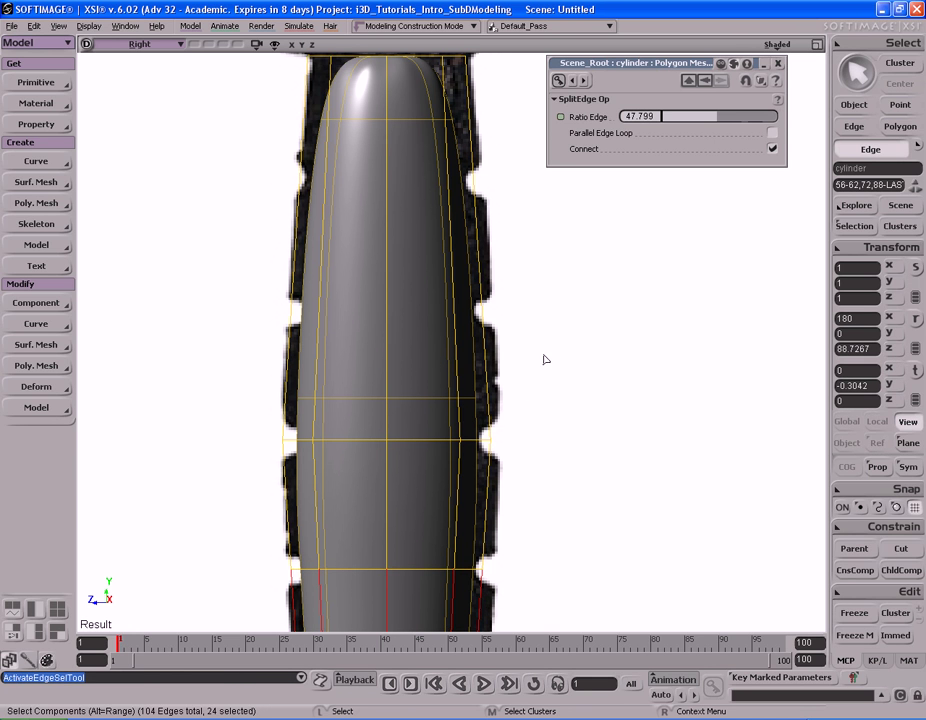
left_click_drag(226, 253, 570, 341)
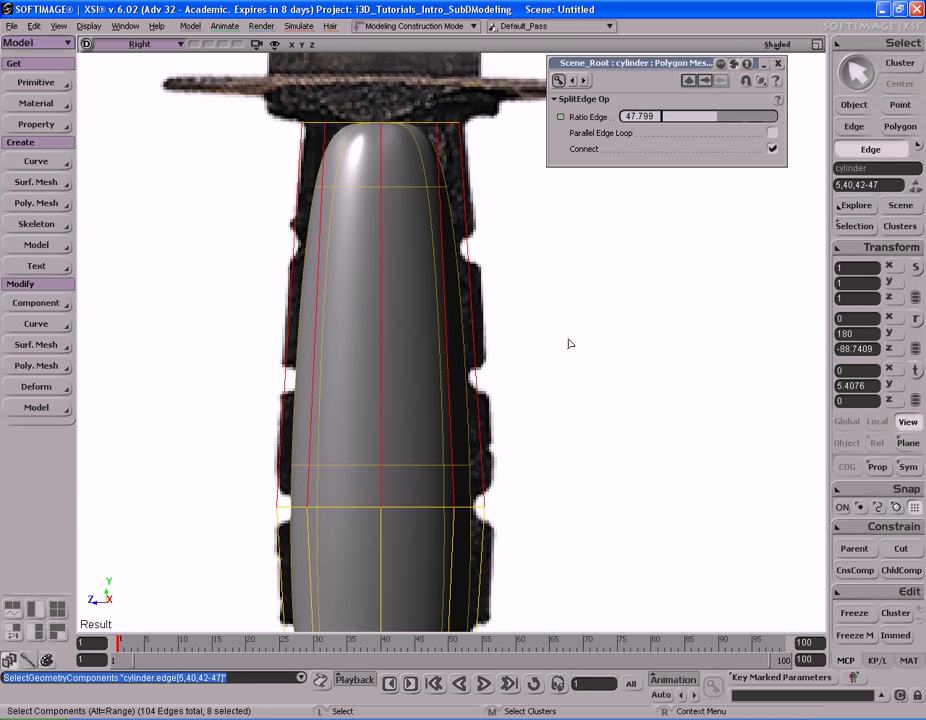
right_click(404, 308)
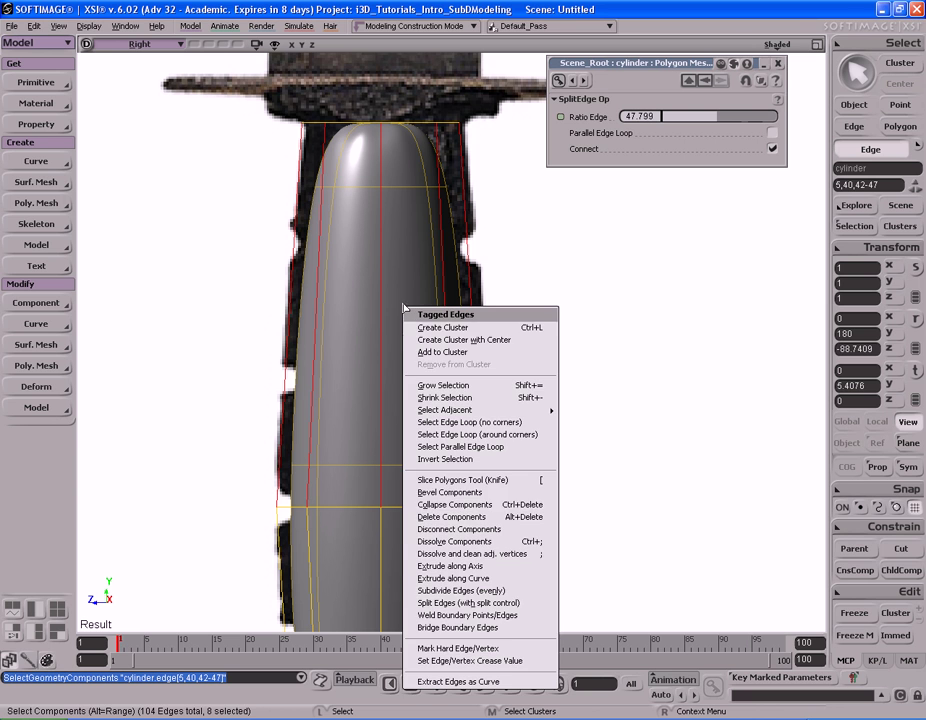
left_click(482, 604)
left_click_drag(719, 121, 668, 119)
Step: Split the remaining vertical edges up to the guard with split control at ratio 49.057, aligning the ring with the uppermost groove
key("s")
left_click_drag(430, 252, 413, 297)
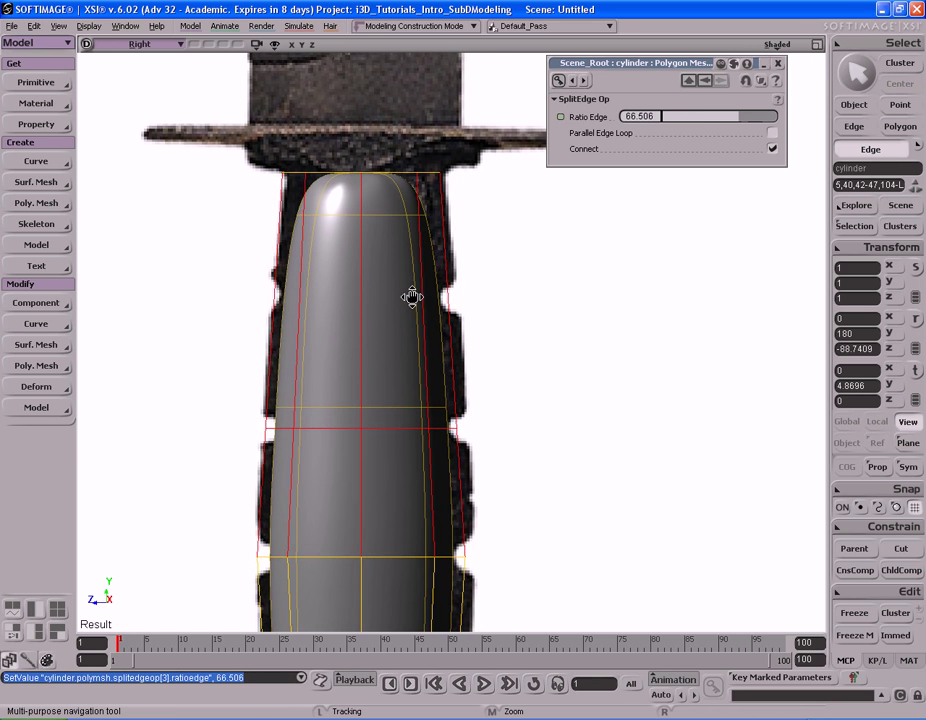
left_click_drag(225, 281, 525, 332)
right_click(393, 283)
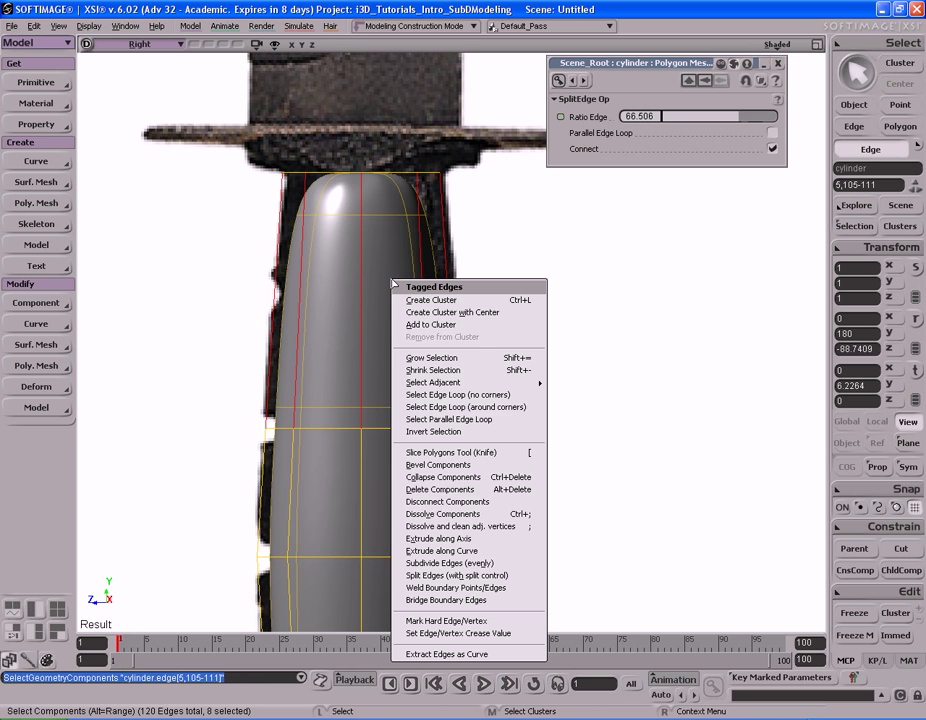
left_click(455, 575)
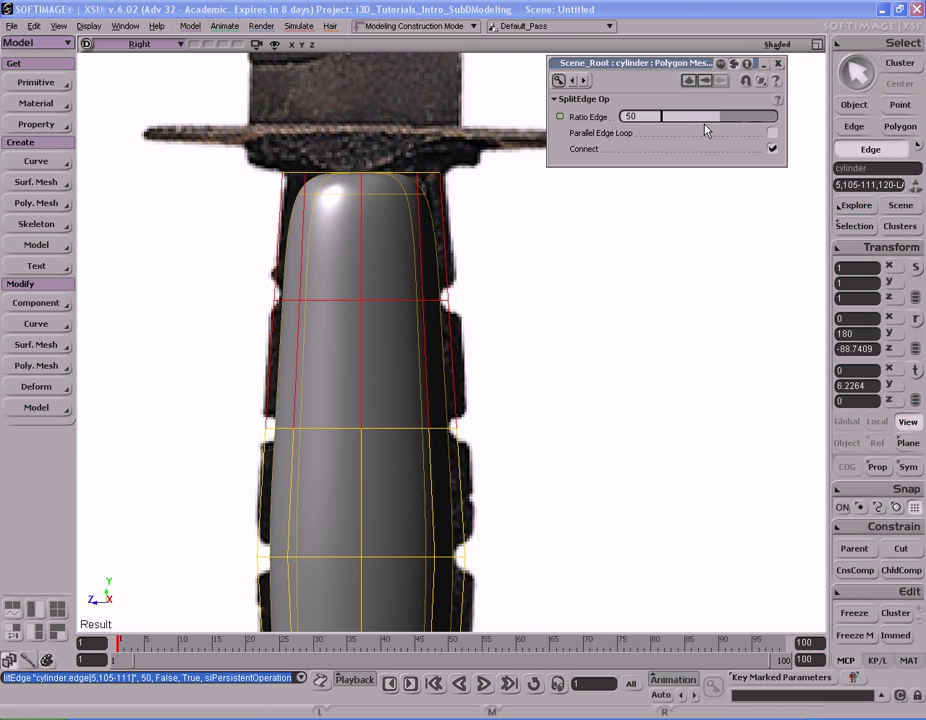
left_click_drag(720, 117, 853, 126)
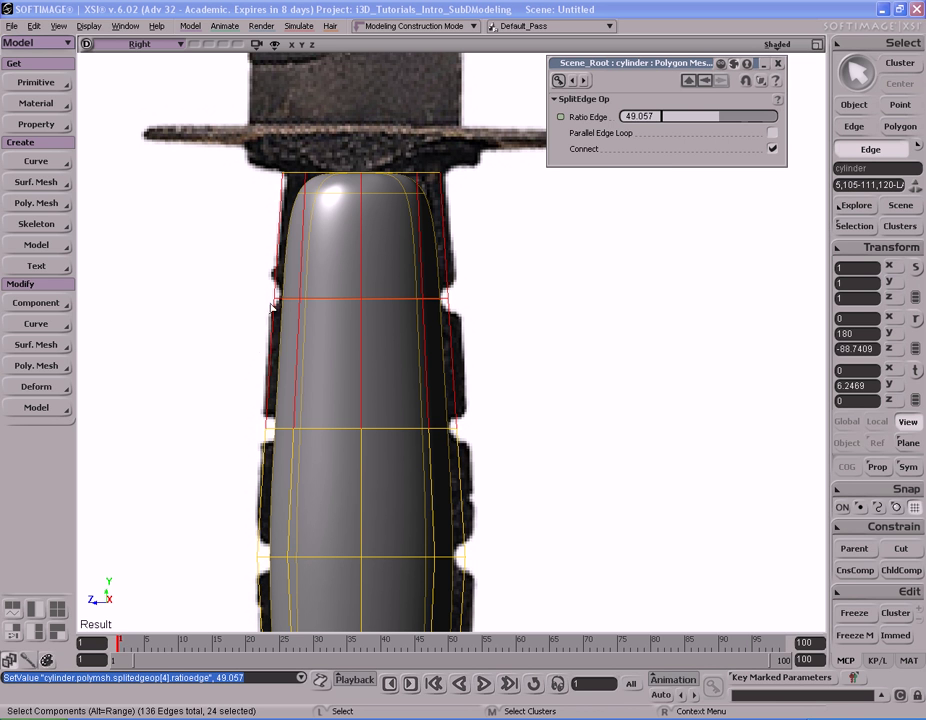
Step: Split the topmost vertical edges with split control at ratio 6.927, adding a tight ring just below the guard
key("s")
middle_click_drag(345, 446, 325, 408)
left_click_drag(421, 301, 423, 315)
middle_click_drag(423, 315, 436, 357)
left_click_drag(240, 352, 478, 392)
right_click(419, 394)
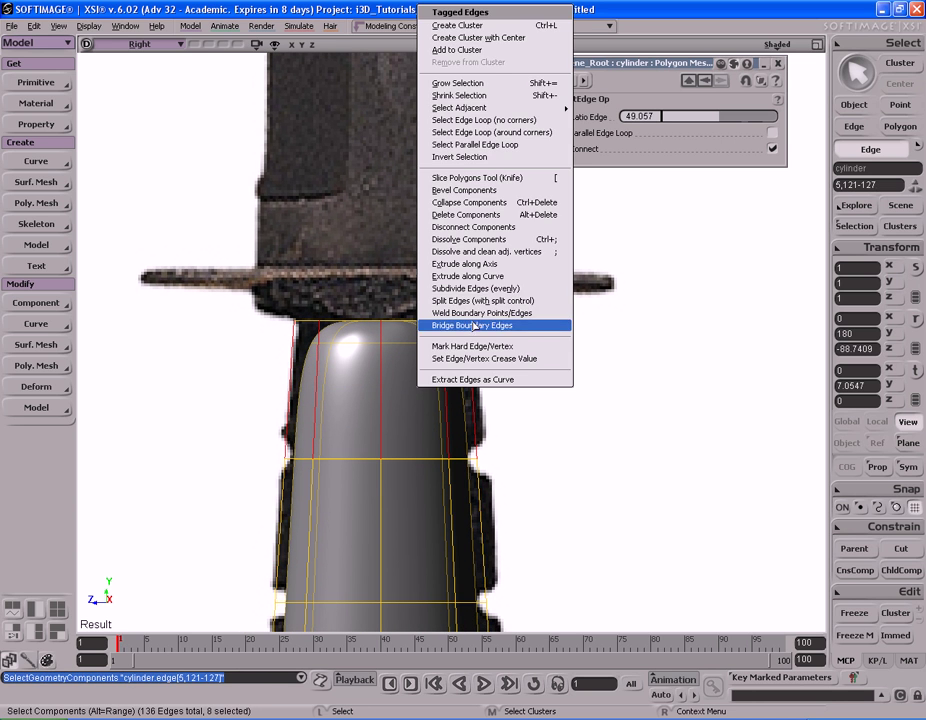
left_click(474, 304)
left_click_drag(719, 118, 672, 128)
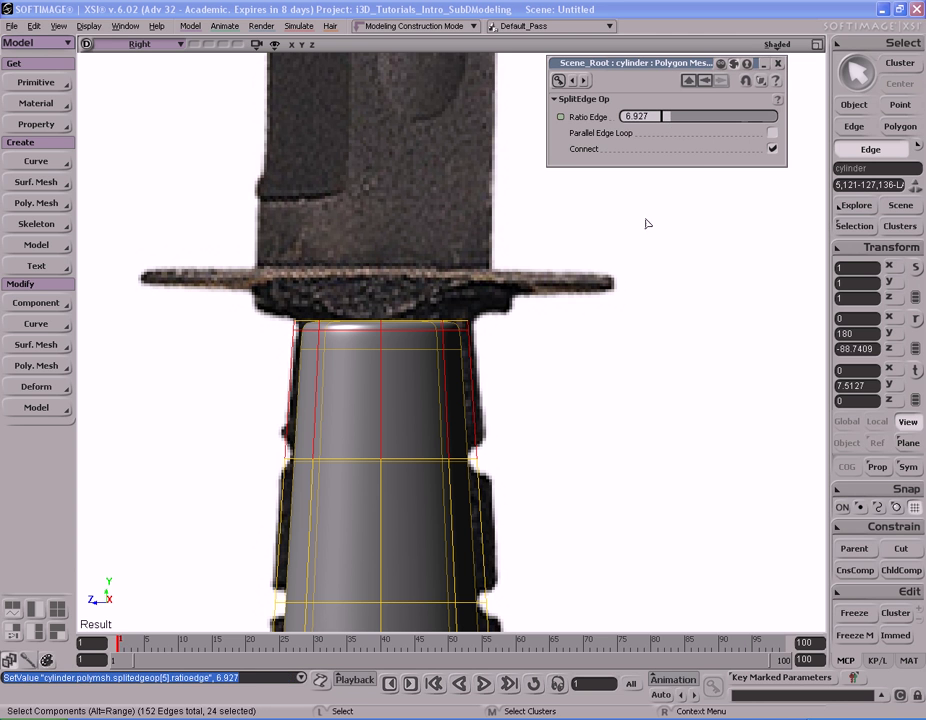
Step: Select the full edge loop at the groove nearest the guard using raycast edge selection
key("s")
middle_click_drag(487, 466, 496, 434)
left_click_drag(453, 520, 439, 414)
mouse_move(545, 437)
middle_mouse_down()
mouse_move(488, 438)
mouse_move(527, 434)
middle_mouse_up()
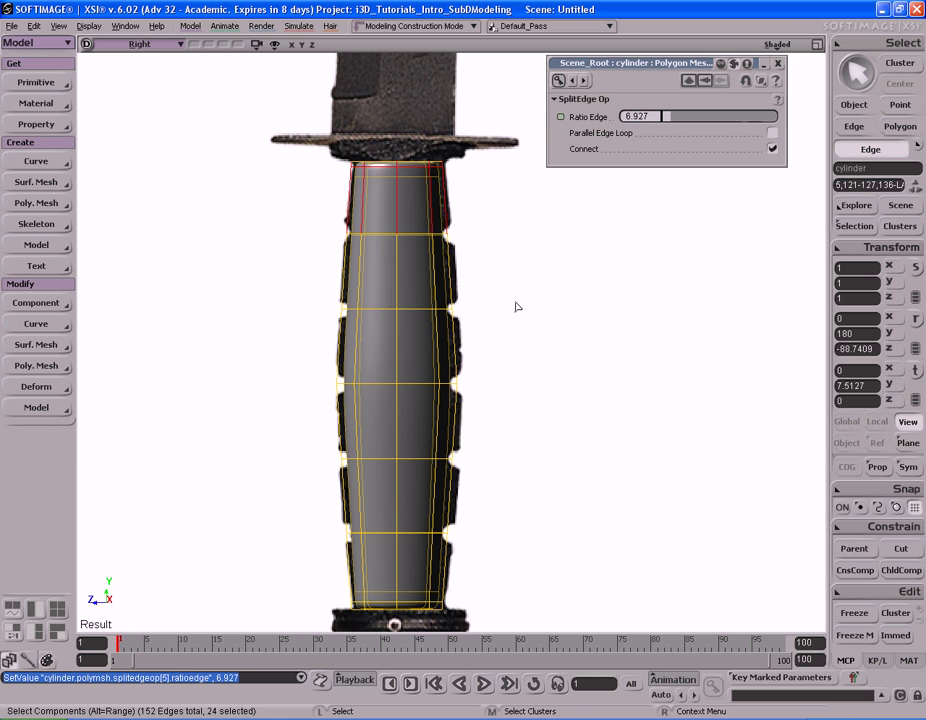
key("e")
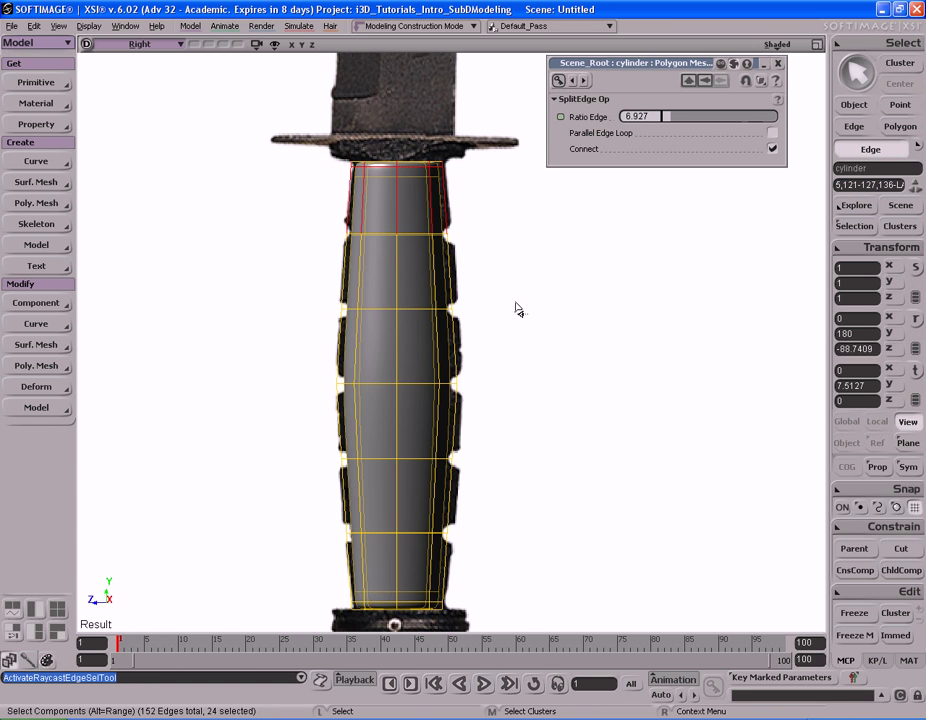
left_click(415, 248)
key("alt")
left_click(381, 231, "alt")
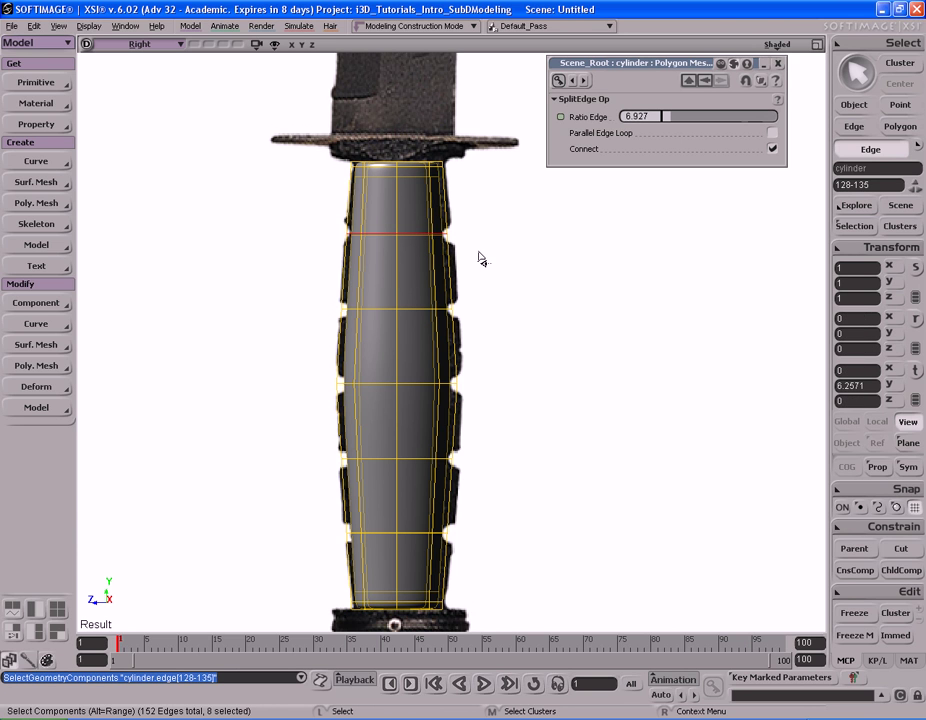
key("alt")
left_click(421, 341)
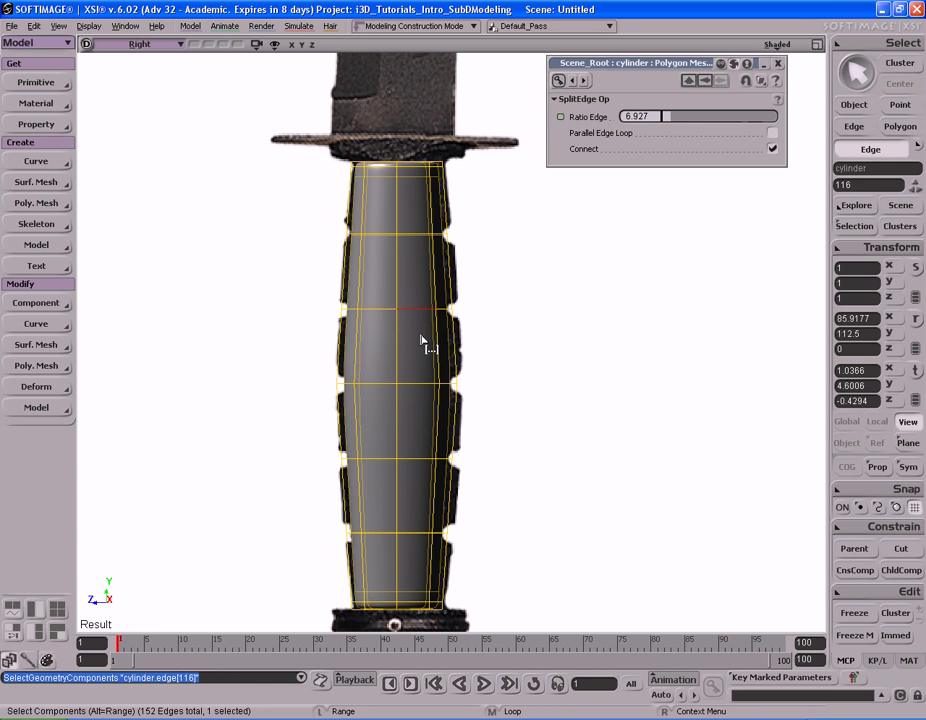
key("ctrl+z")
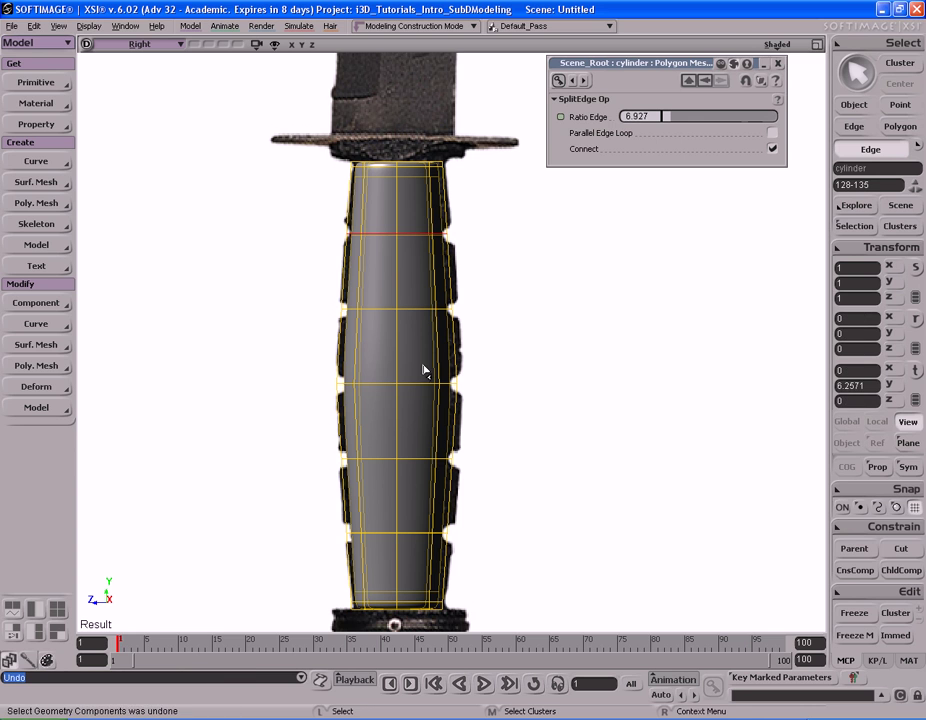
Step: Add the edge loops at the second, third and fourth grooves below the guard to the selection
key("shift")
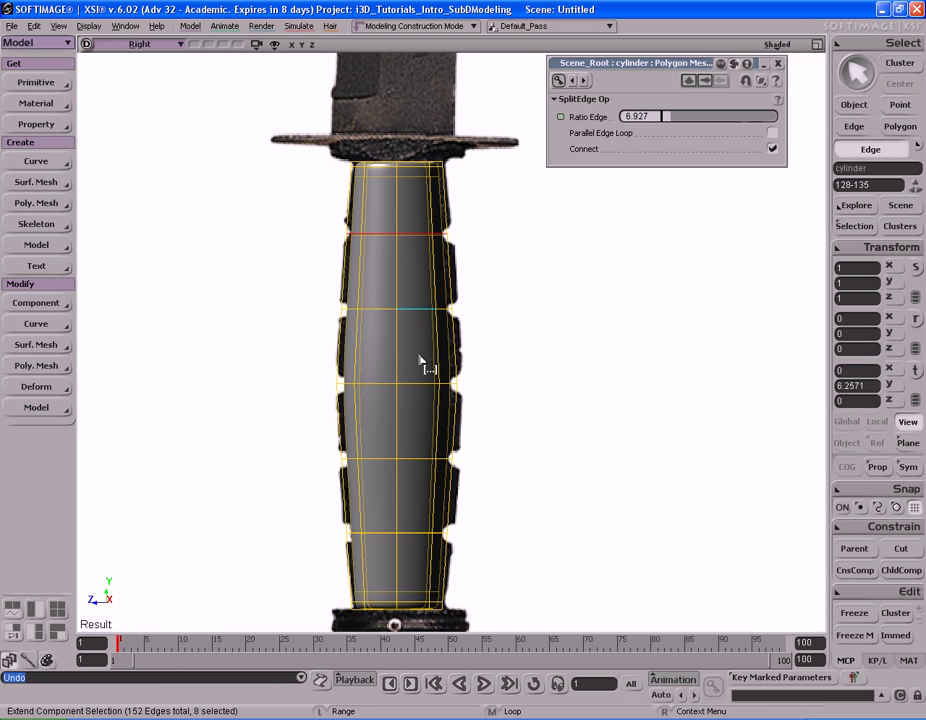
left_click(420, 309, "shift")
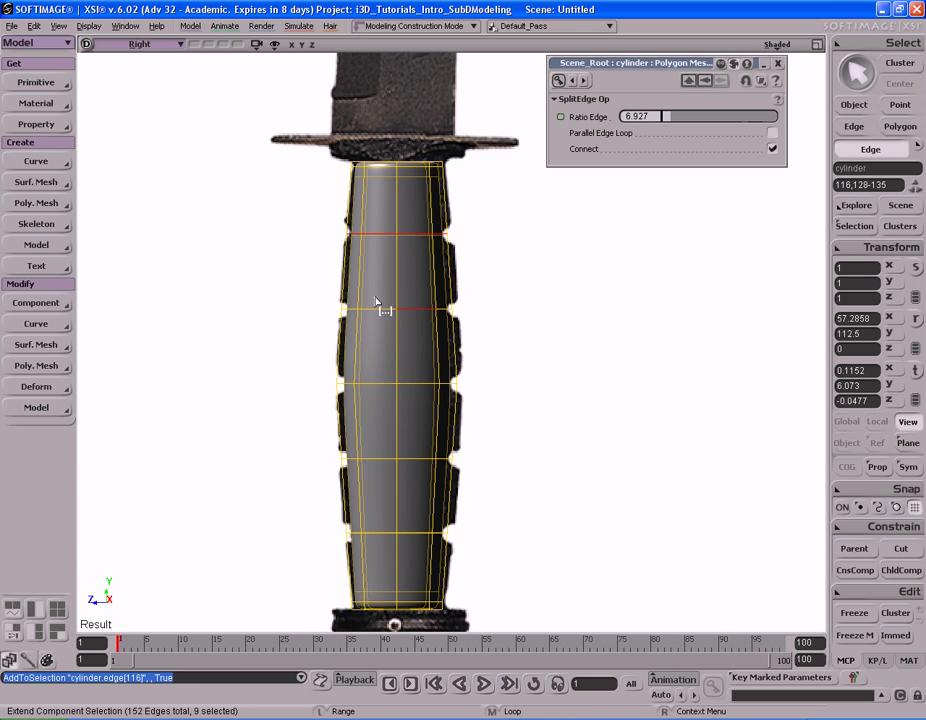
middle_click(382, 327, "shift")
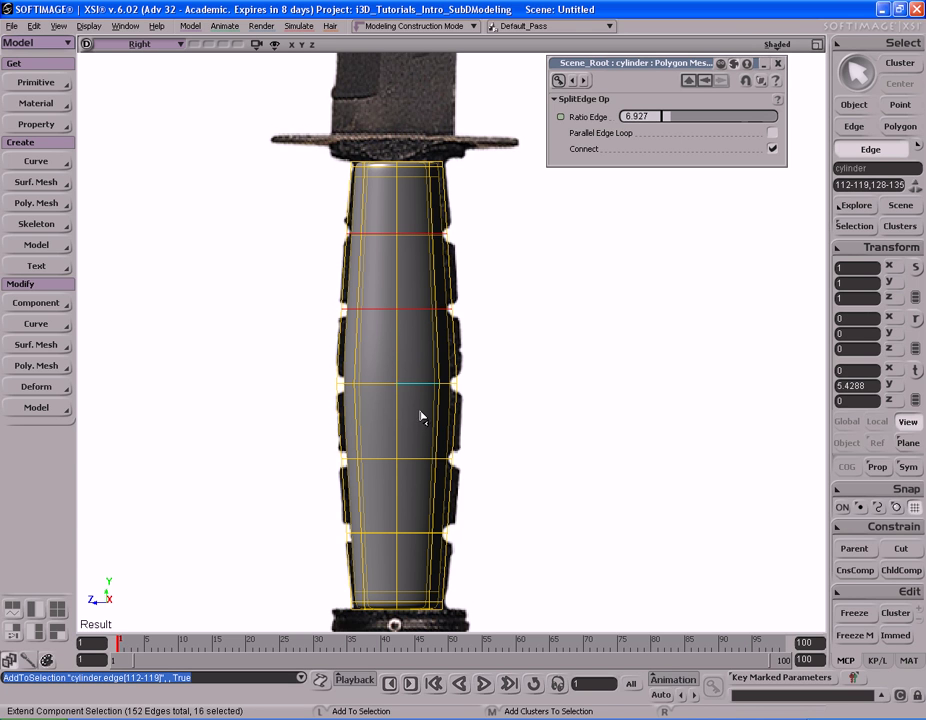
left_click(420, 400, "shift")
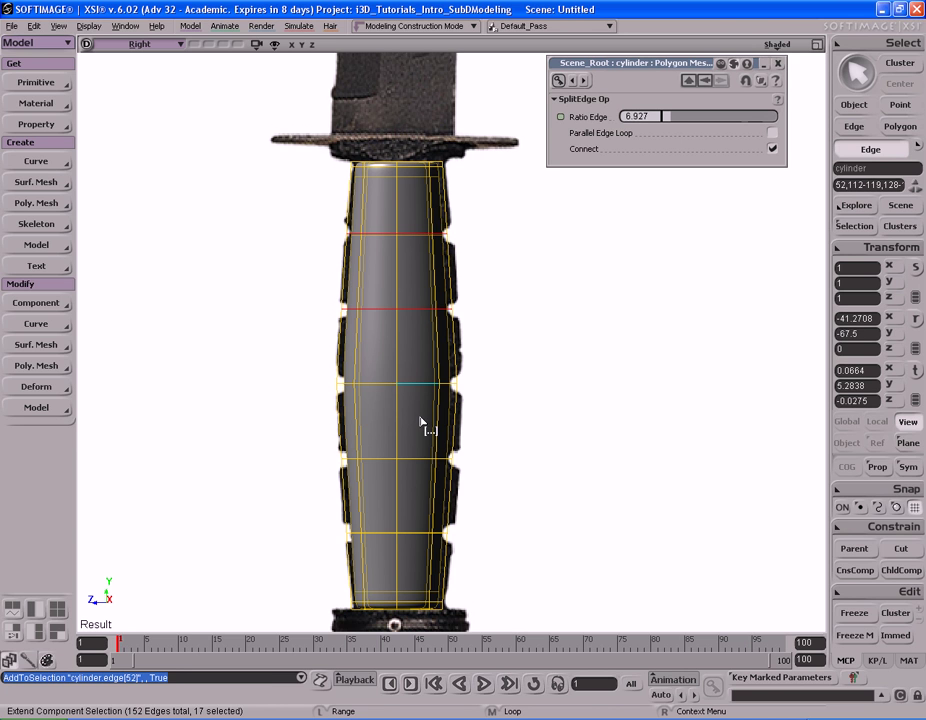
middle_click(378, 383, "shift")
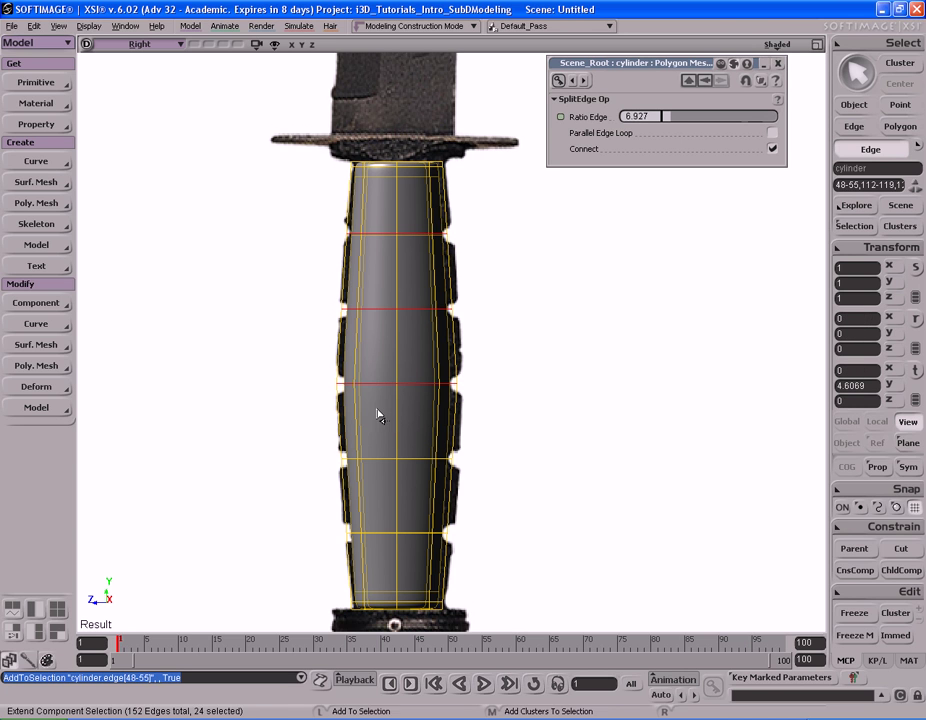
left_click(418, 485, "shift")
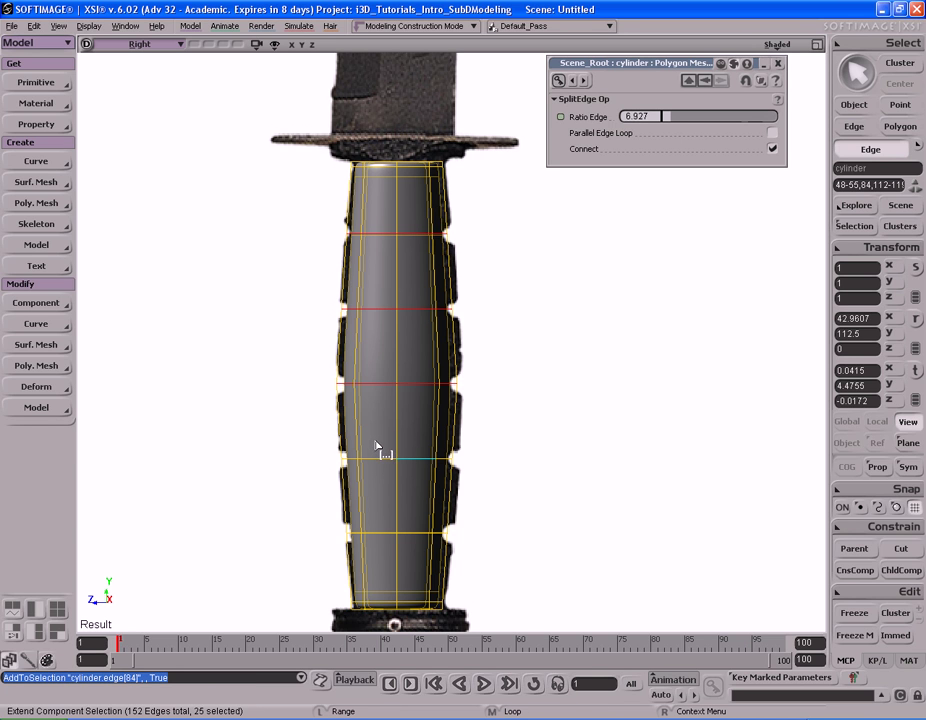
middle_click(377, 478, "alt+shift")
Step: Add the full edge loop at the groove nearest the pommel to the edge selection
key("s")
left_click_drag(422, 511, 425, 396)
middle_click_drag(425, 396, 430, 434)
left_click_drag(430, 434, 431, 440)
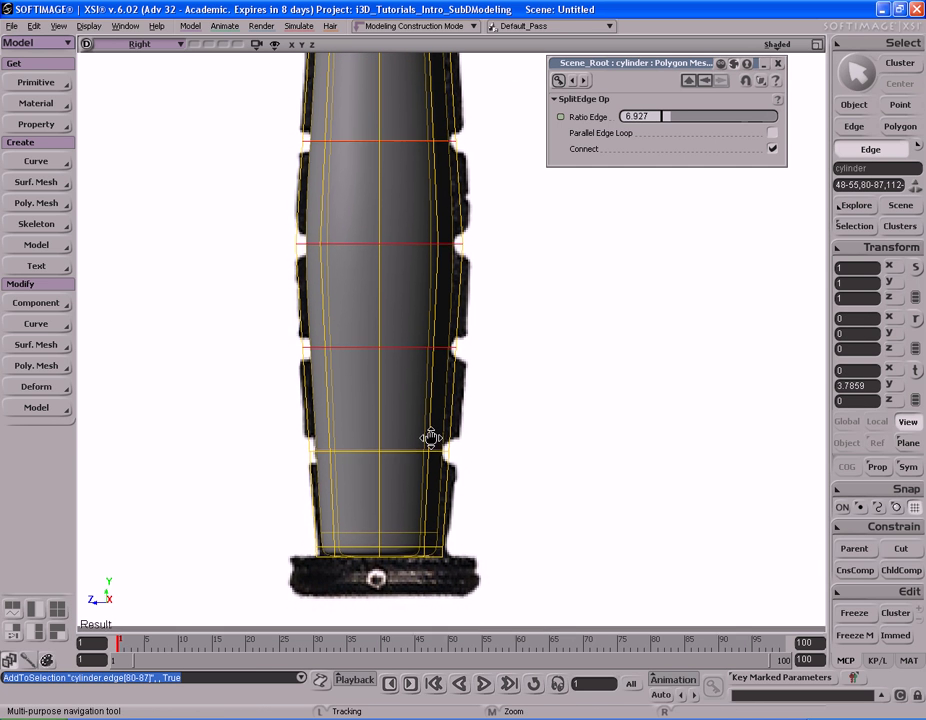
left_click(407, 485, "shift")
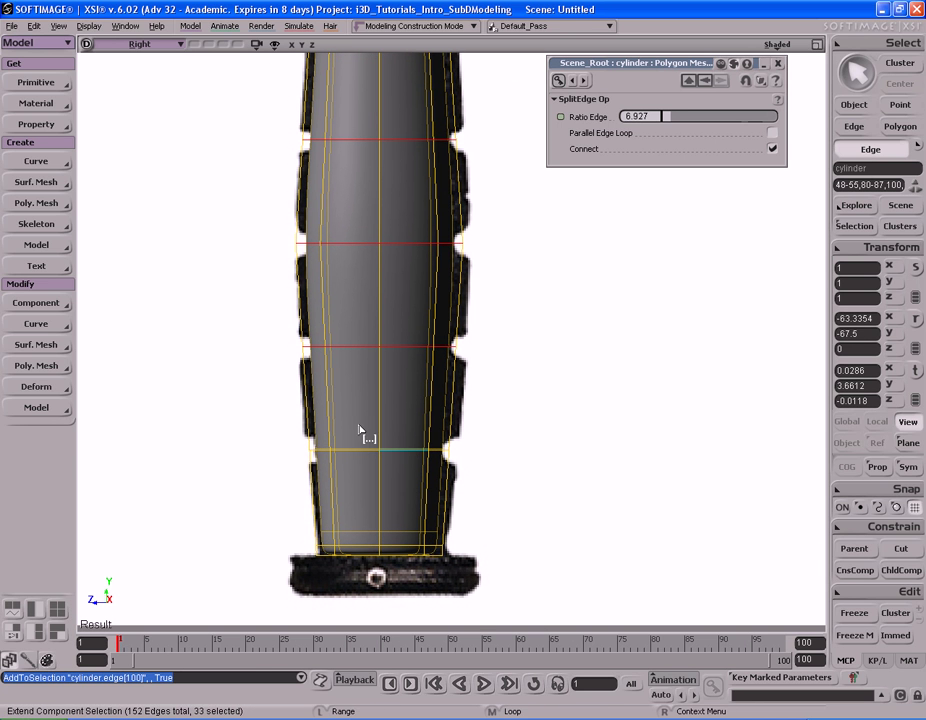
left_click(365, 481, "shift")
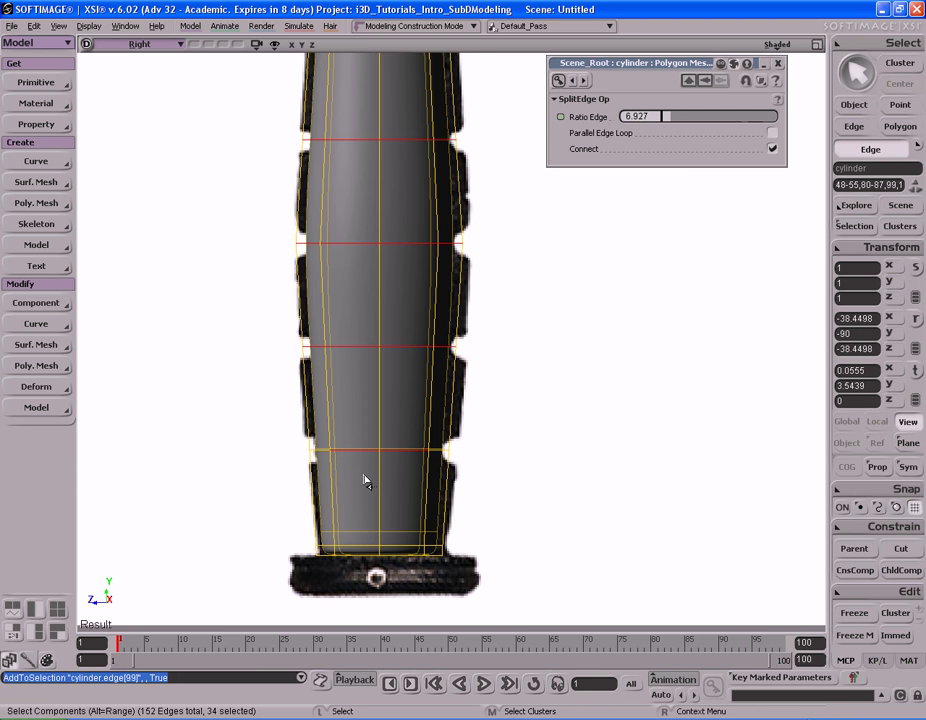
key("s")
middle_click_drag(449, 459, 391, 463)
left_click_drag(391, 463, 391, 434)
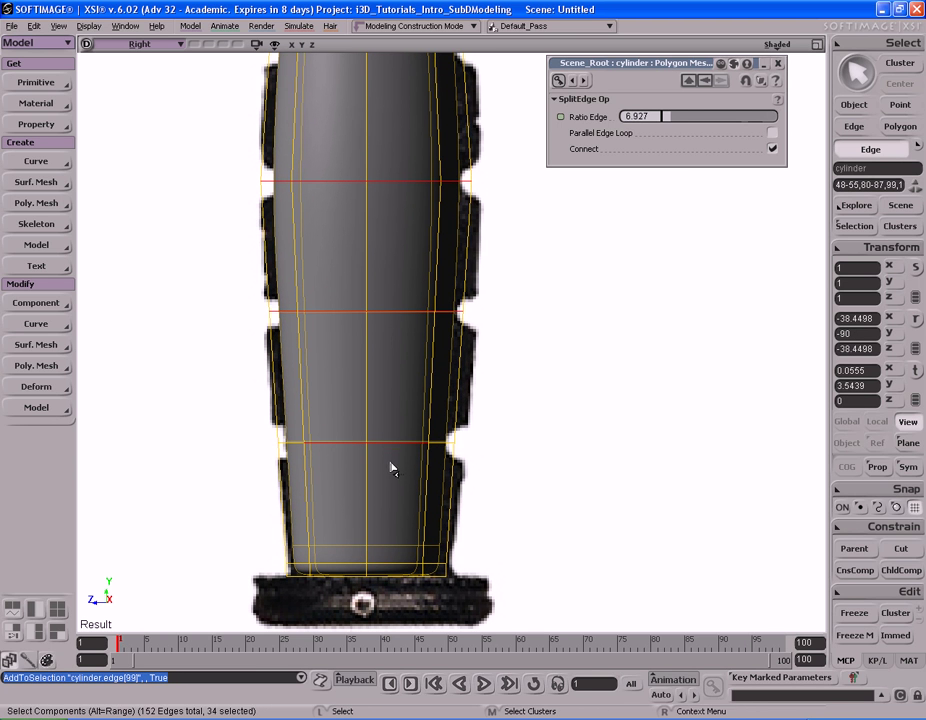
left_click(405, 478, "shift")
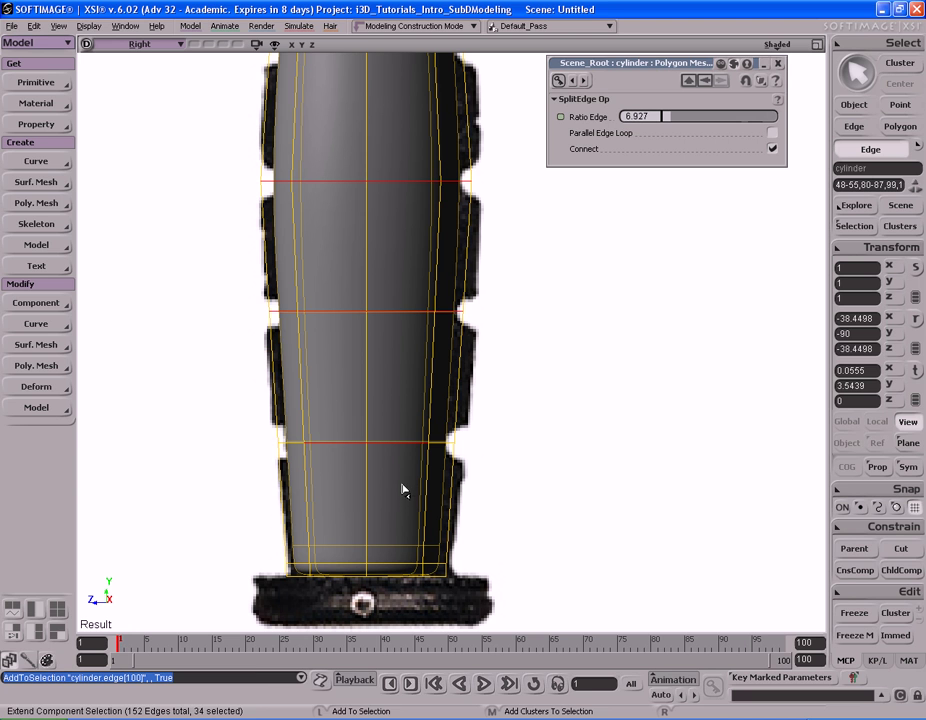
middle_click(336, 460, "alt+shift")
Step: Examine the five selected groove loops along the whole handle in the Right and Camera views
key("s")
middle_click_drag(213, 438, 447, 323)
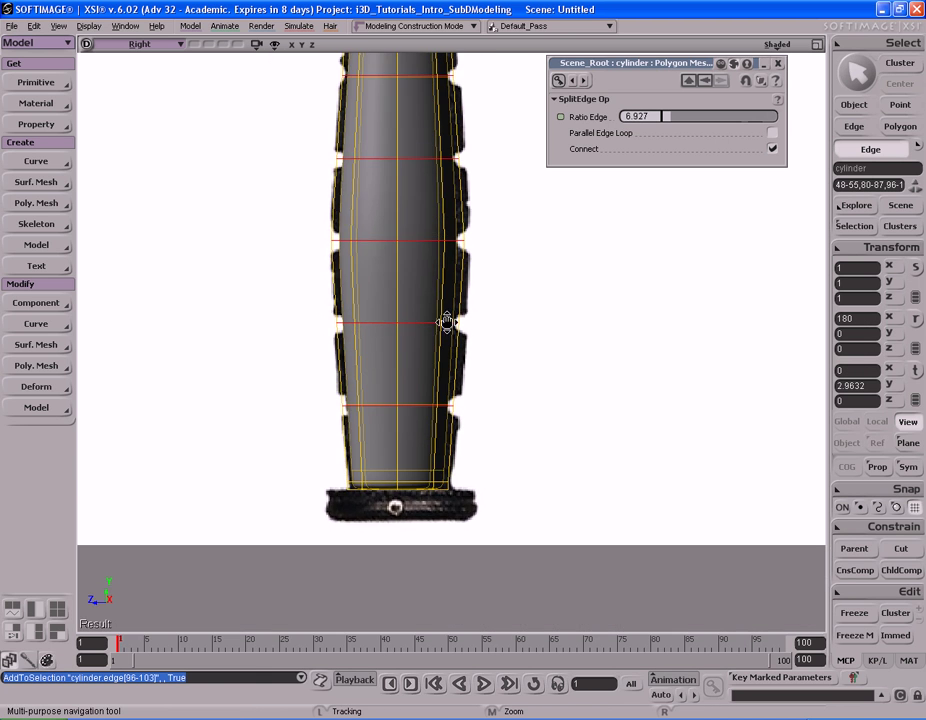
left_click_drag(447, 323, 451, 400)
scroll(368, 368, "down", 3)
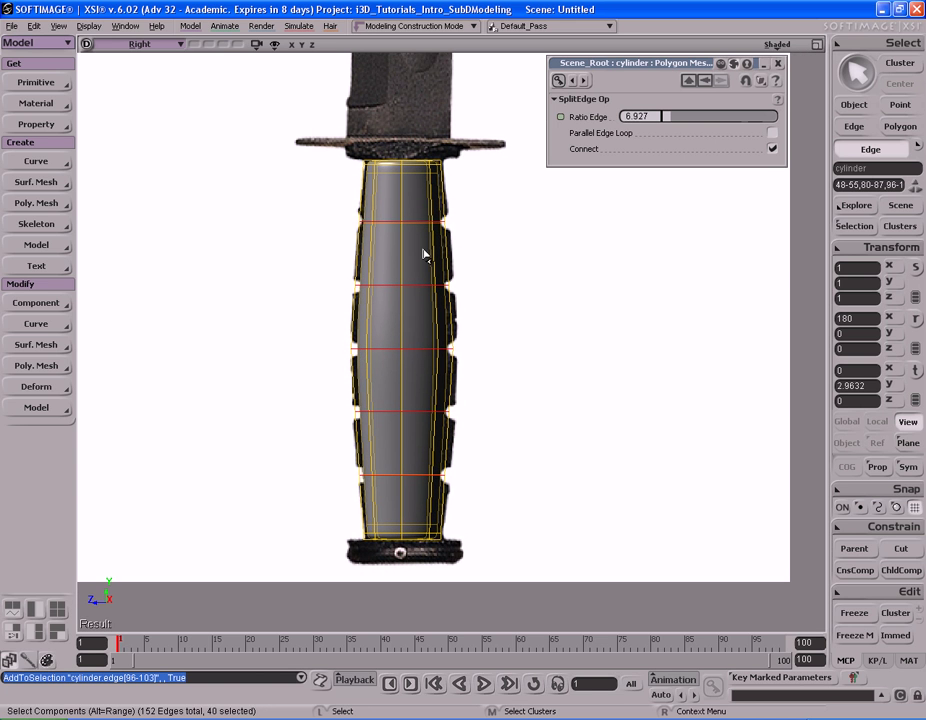
key("s")
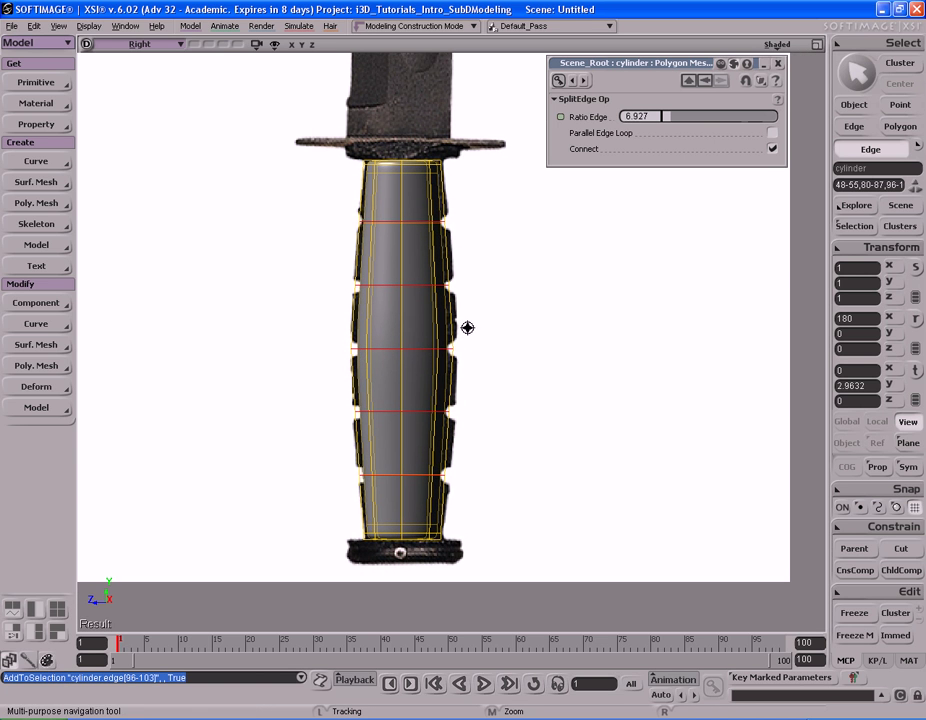
left_click_drag(468, 332, 466, 354)
key("F12")
key("s")
right_click_drag(490, 242, 483, 176)
middle_click_drag(483, 176, 512, 223)
right_click_drag(512, 223, 449, 229)
key("space")
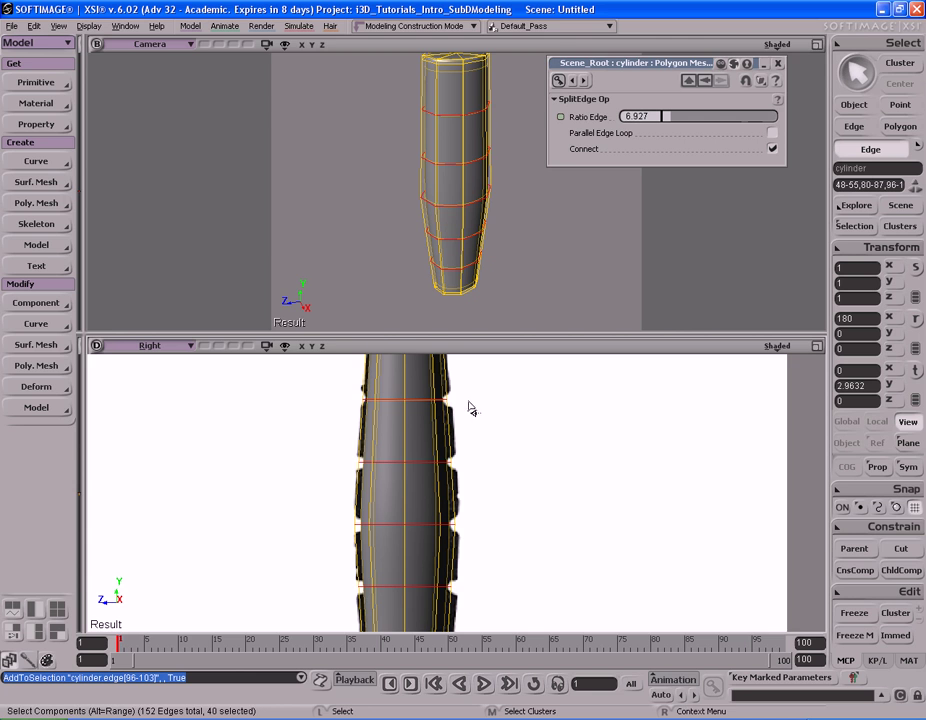
key("F12")
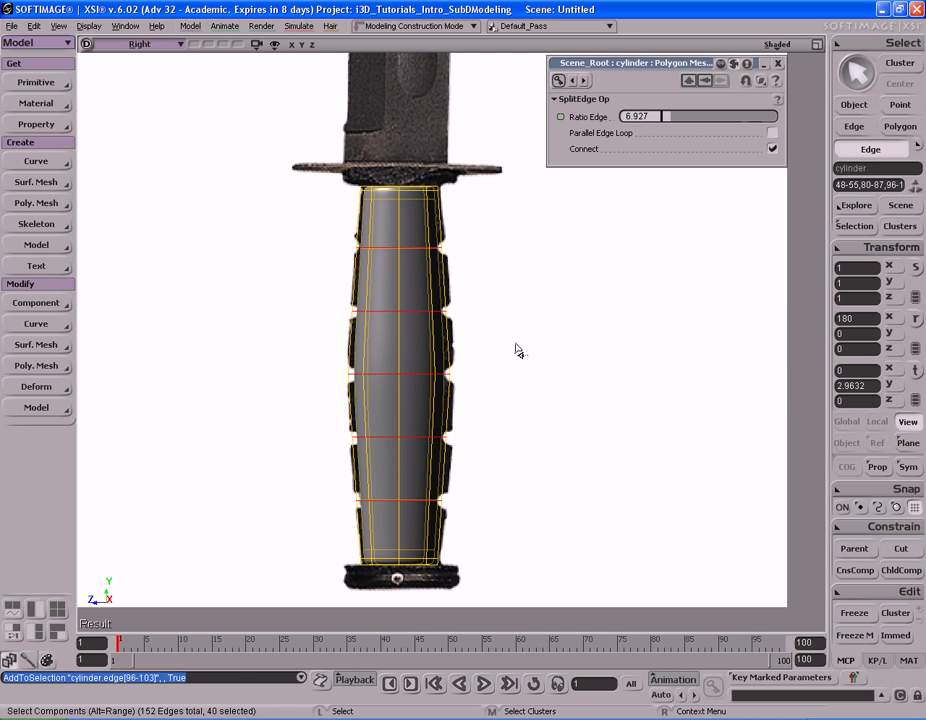
Step: Bevel the five selected groove loops with a distance of 0.827 to match the groove width
left_click(778, 63)
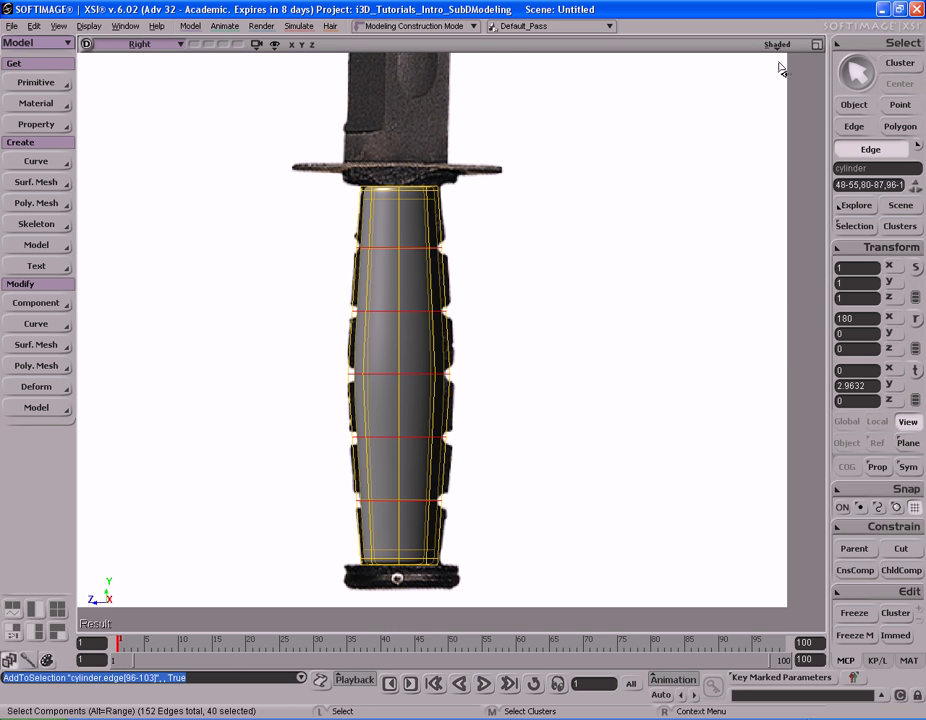
right_click(413, 310)
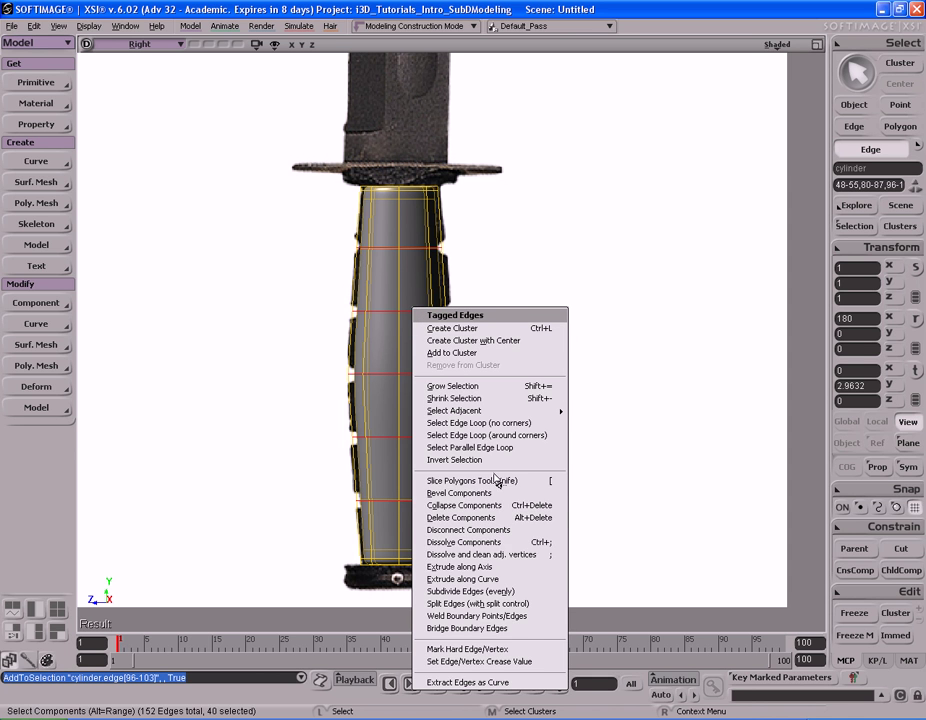
left_click(460, 493)
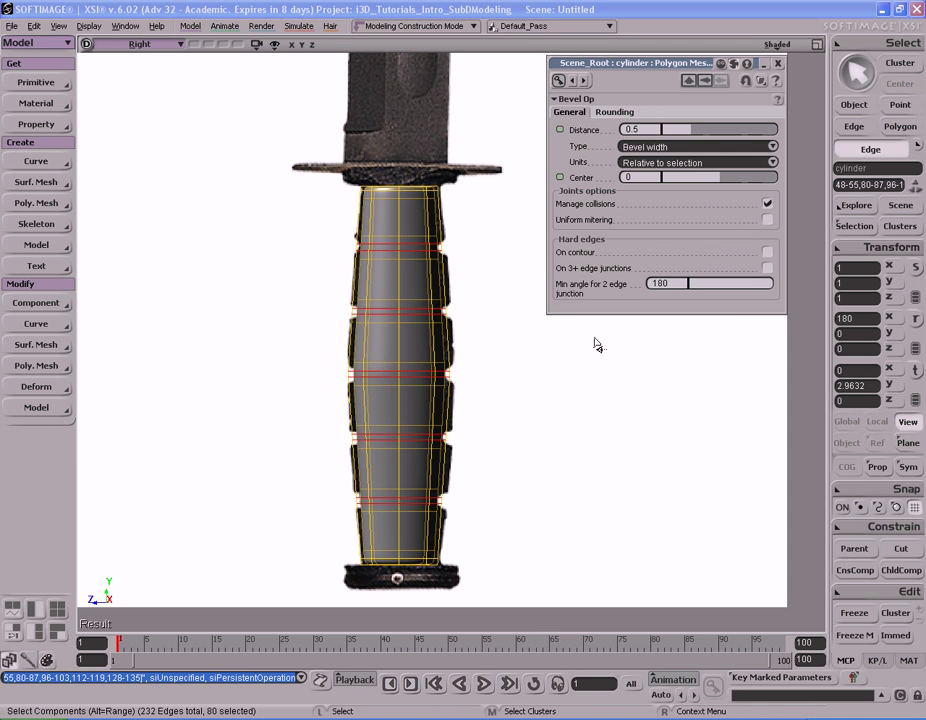
middle_click_drag(461, 357, 300, 387)
left_click_drag(389, 320, 389, 344)
middle_click_drag(427, 350, 394, 354)
left_click_drag(394, 354, 396, 345)
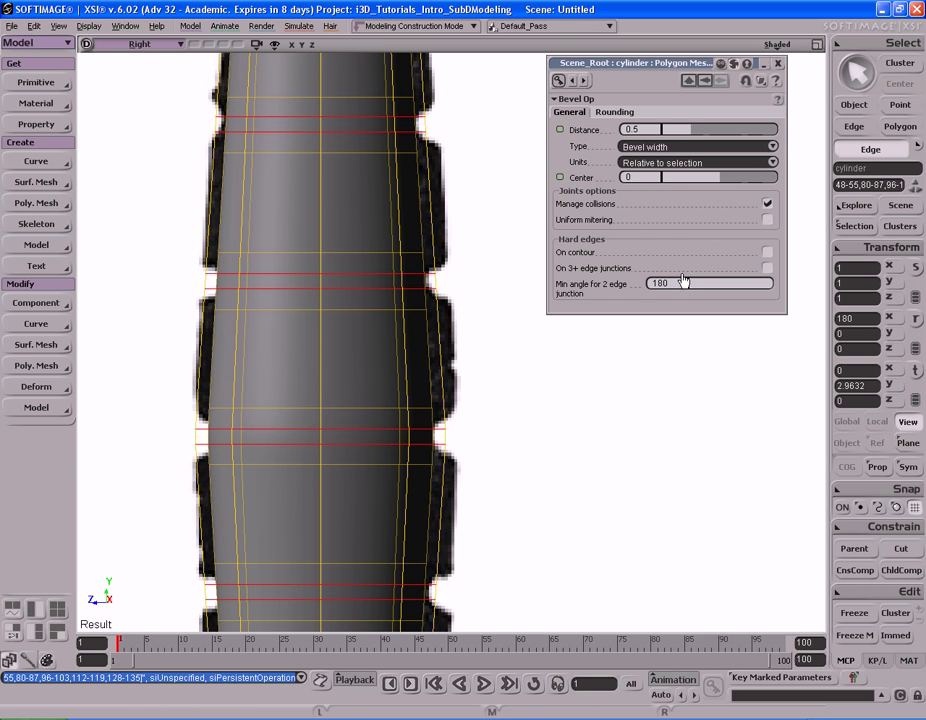
left_click_drag(700, 136, 730, 134)
left_click_drag(800, 137, 850, 133)
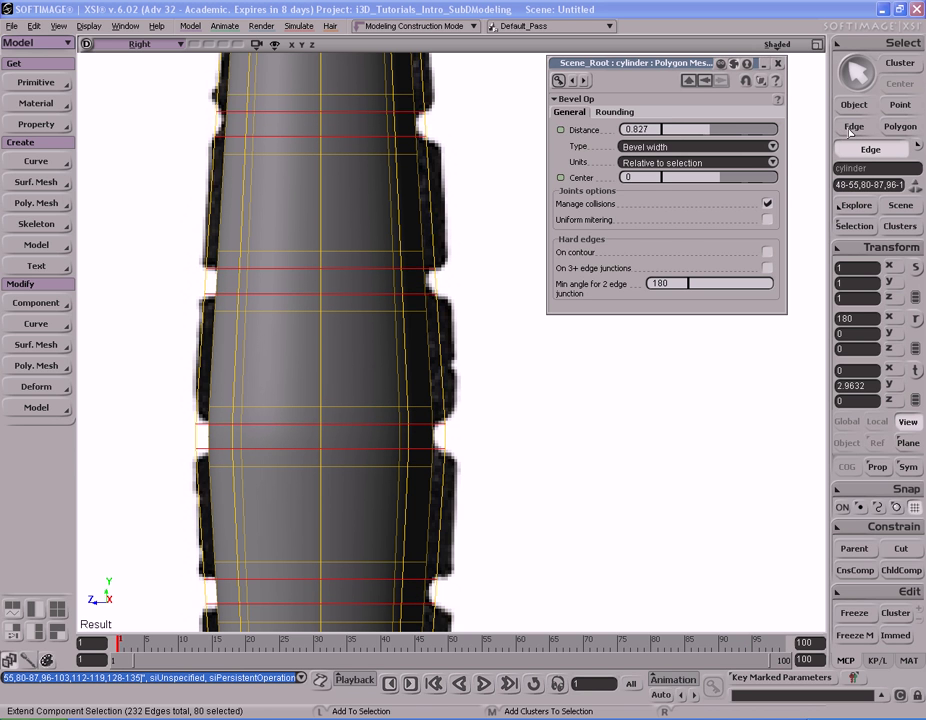
Step: Examine the bevelled edge pairs against the grooves in the reference along the handle, and dismiss the bevel settings
key("s")
middle_click_drag(376, 329, 456, 316)
left_click_drag(467, 321, 459, 406)
key("s")
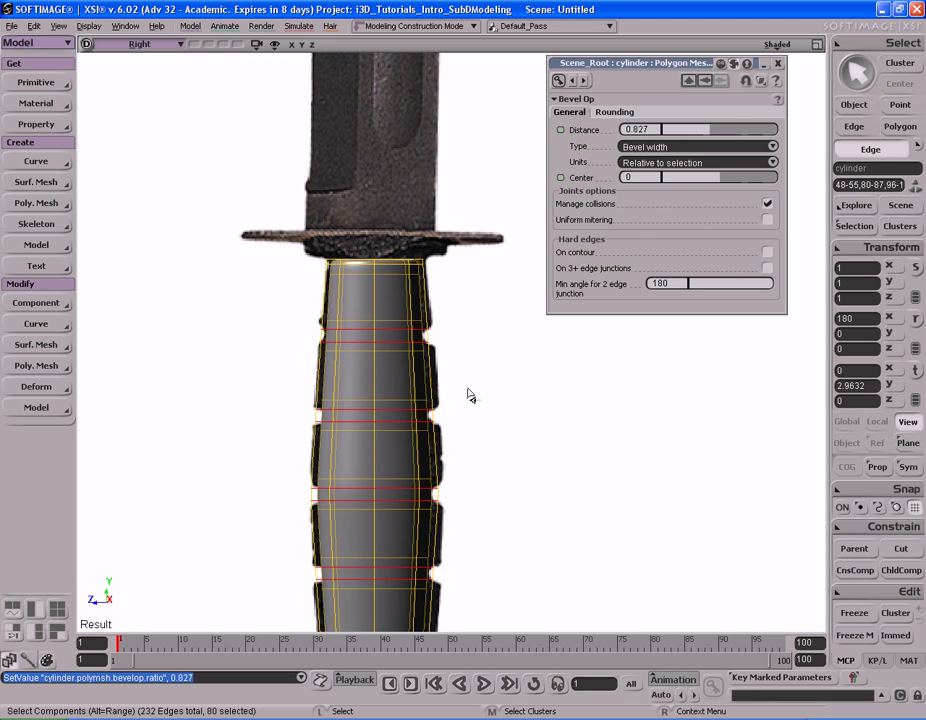
key("s")
left_click_drag(416, 460, 414, 364)
middle_click_drag(335, 385, 351, 387)
mouse_move(400, 438)
left_mouse_down()
mouse_move(402, 409)
mouse_move(399, 420)
left_mouse_up()
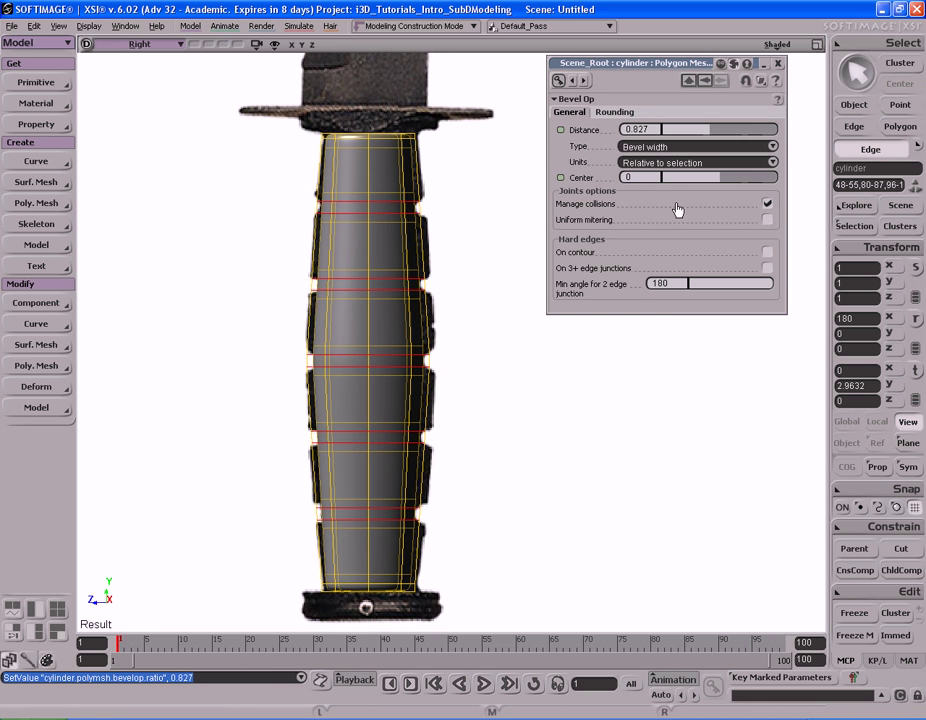
left_click(778, 63)
key("s")
left_click_drag(463, 401, 495, 511)
middle_click_drag(560, 428, 472, 434)
left_click_drag(459, 458, 451, 432)
middle_click_drag(331, 467, 434, 475)
left_click_drag(434, 475, 420, 381)
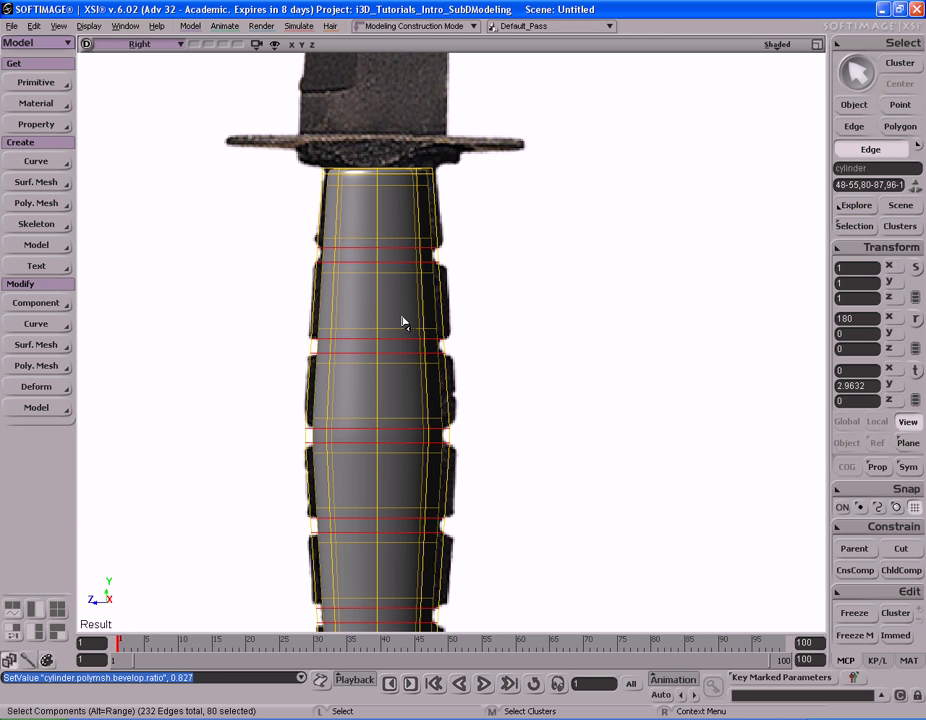
Step: Select the full polygon rings of the two handle segments nearest the guard using raycast polygon selection
key("u")
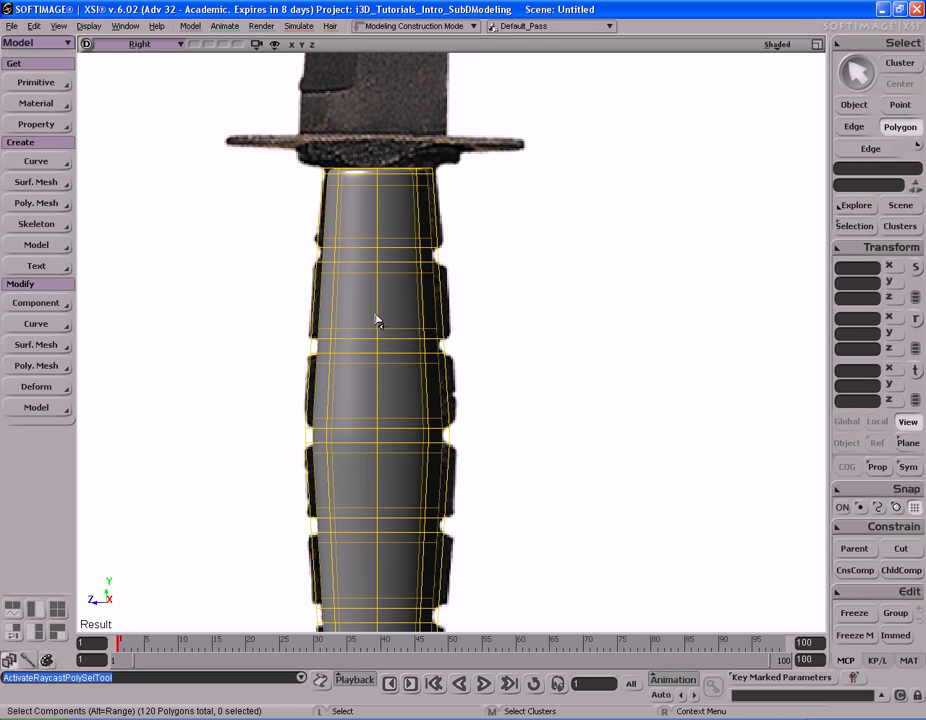
key("s")
left_click_drag(399, 296, 395, 289)
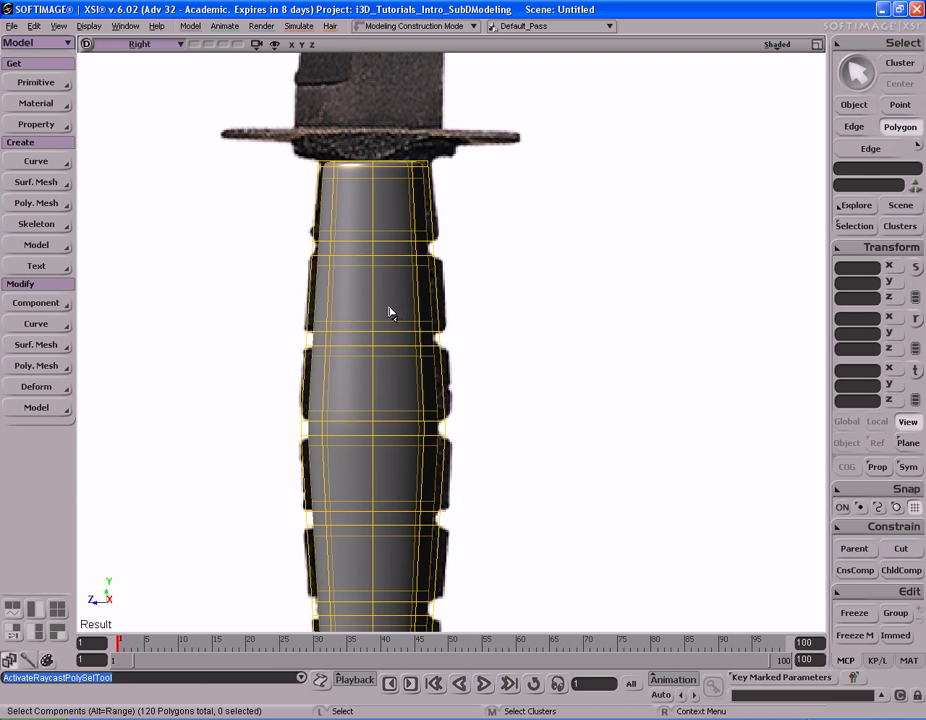
left_click(394, 236)
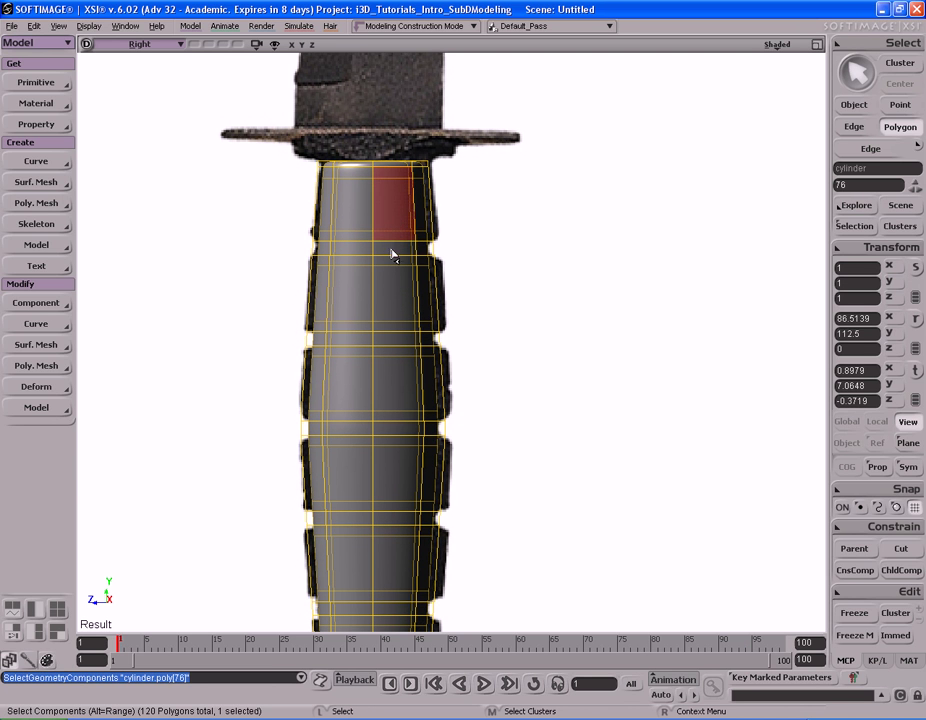
left_click(358, 218, "alt")
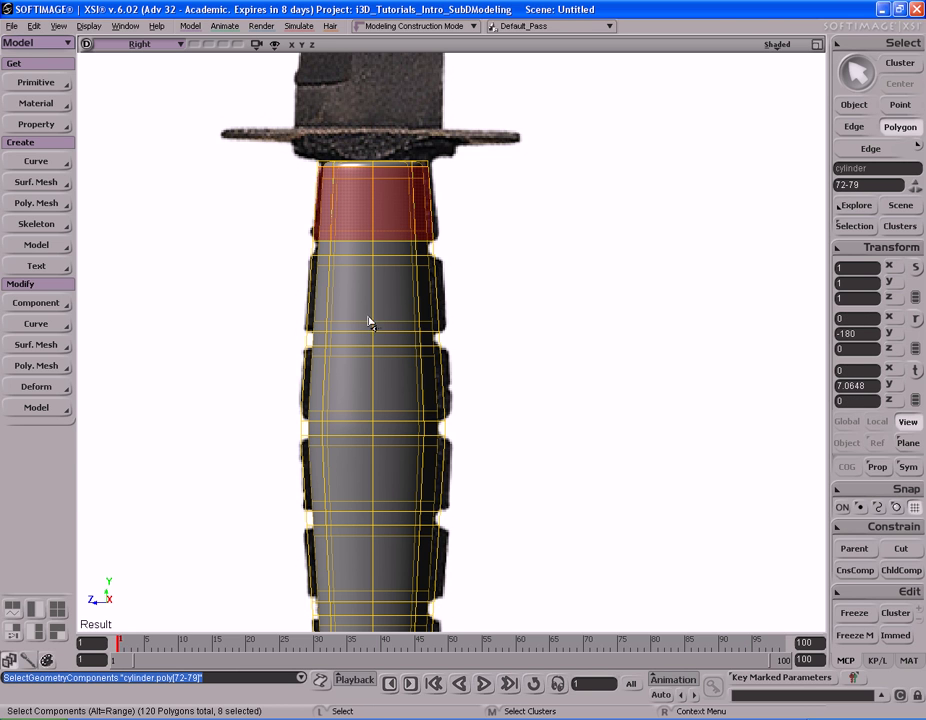
left_click(395, 297, "shift")
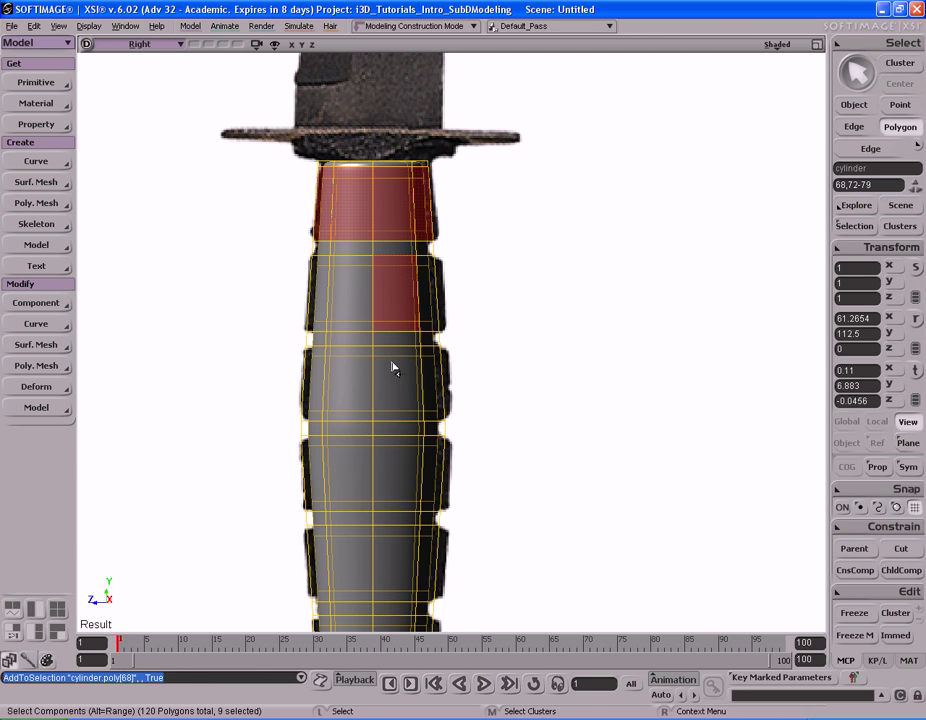
left_click(356, 304, "alt+shift")
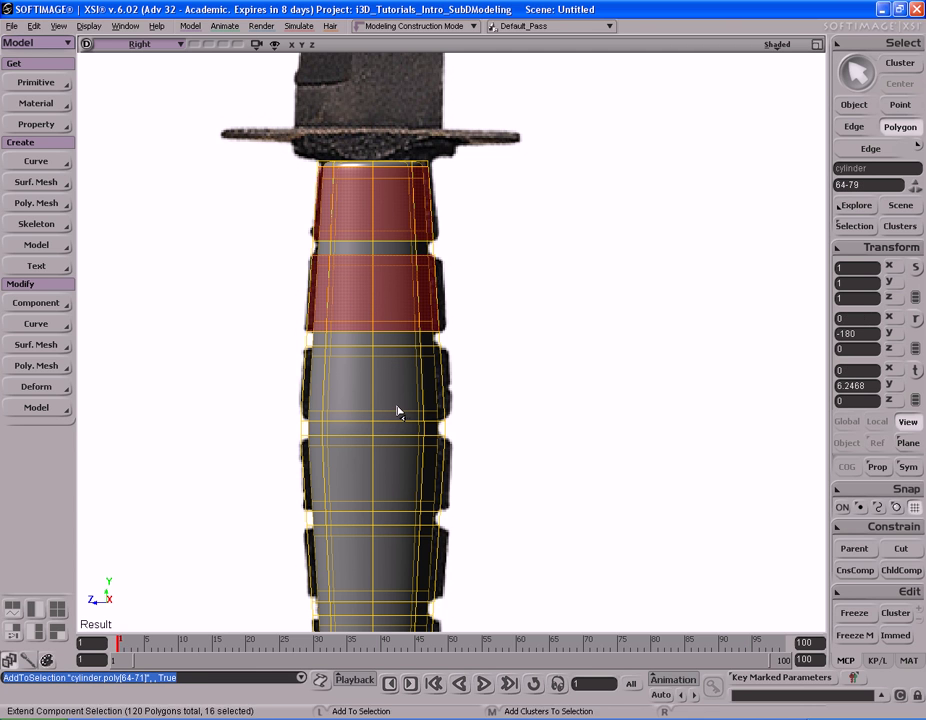
Step: Add the polygon rings of the third and fourth handle segments below the guard to the selection
left_click(399, 400, "shift")
key("alt")
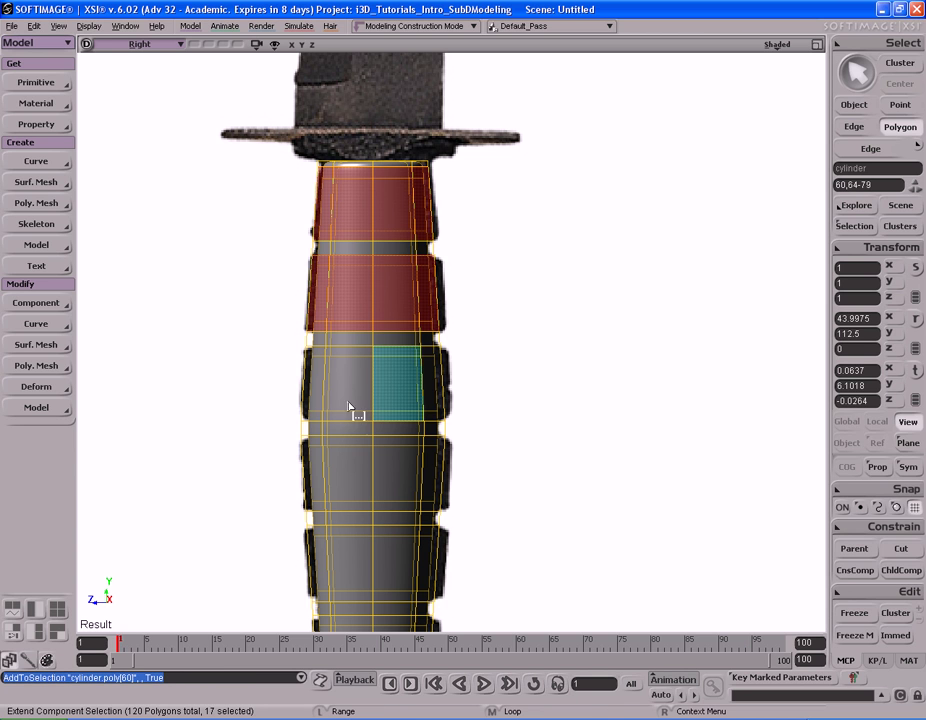
left_click(351, 400, "alt")
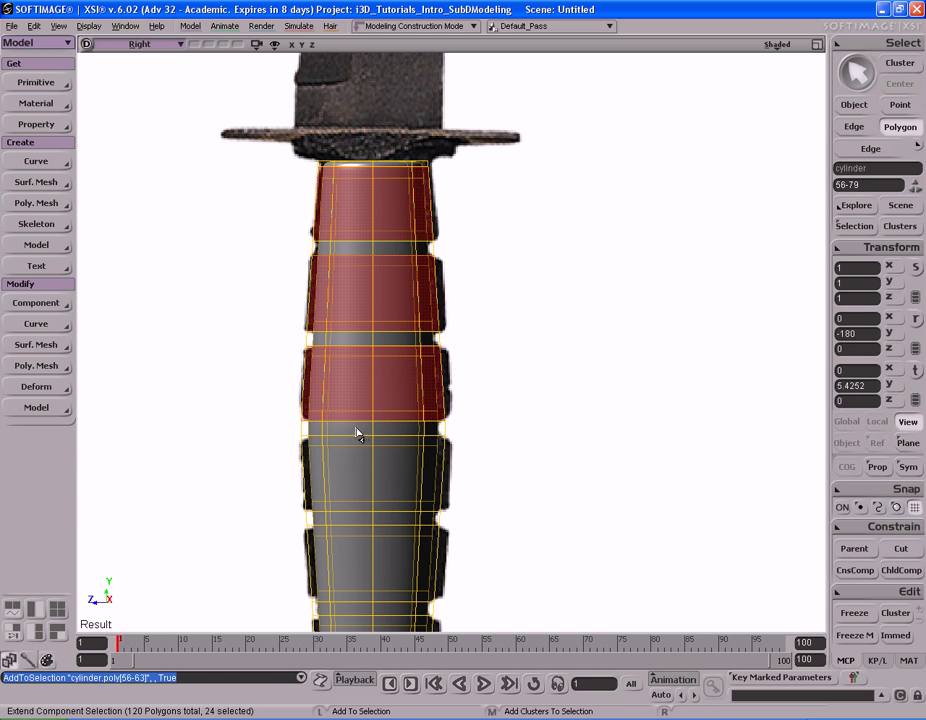
left_click(396, 479, "shift")
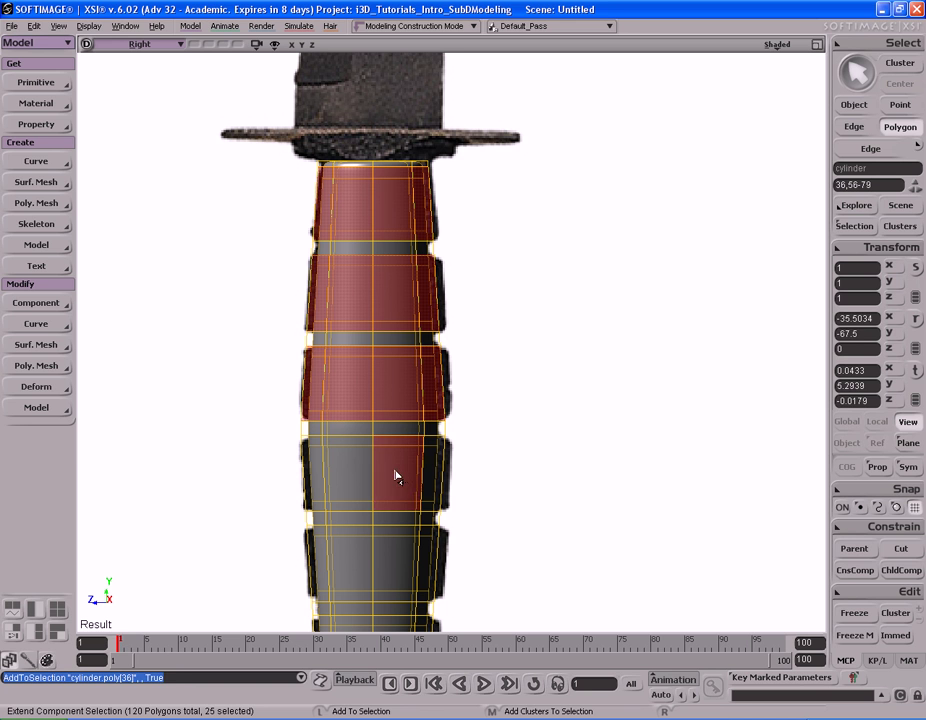
key("alt")
left_click(353, 482, "alt")
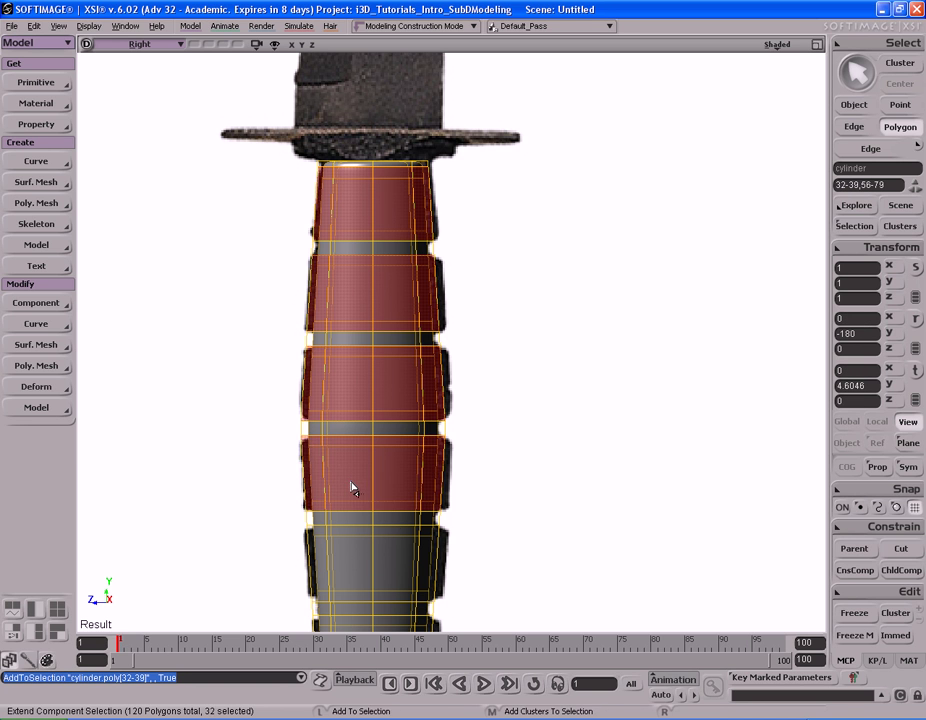
Step: Add the polygon rings of the two handle segments nearest the pommel to the selection
key("s")
left_click_drag(396, 580, 391, 498)
left_click(361, 458, "shift")
middle_click(352, 459, "alt+shift")
middle_click(368, 532, "alt+shift")
middle_click(352, 540, "alt+shift")
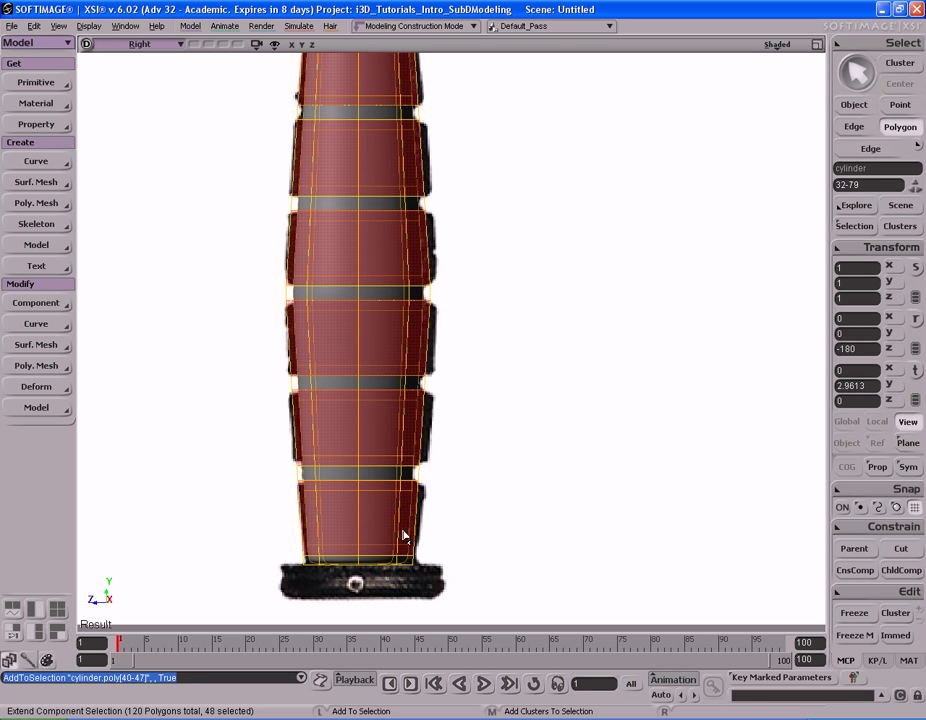
Step: Extrude the six selected polygon rings in place by duplicating them
key("s")
left_click_drag(376, 473, 373, 399)
middle_click_drag(476, 409, 432, 351)
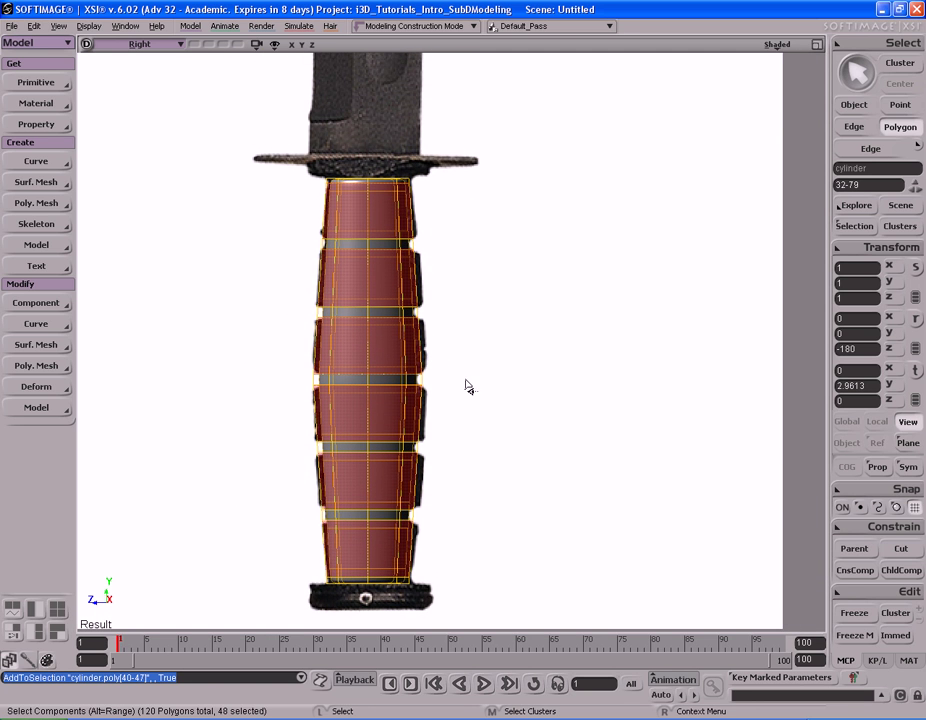
key("ctrl+d")
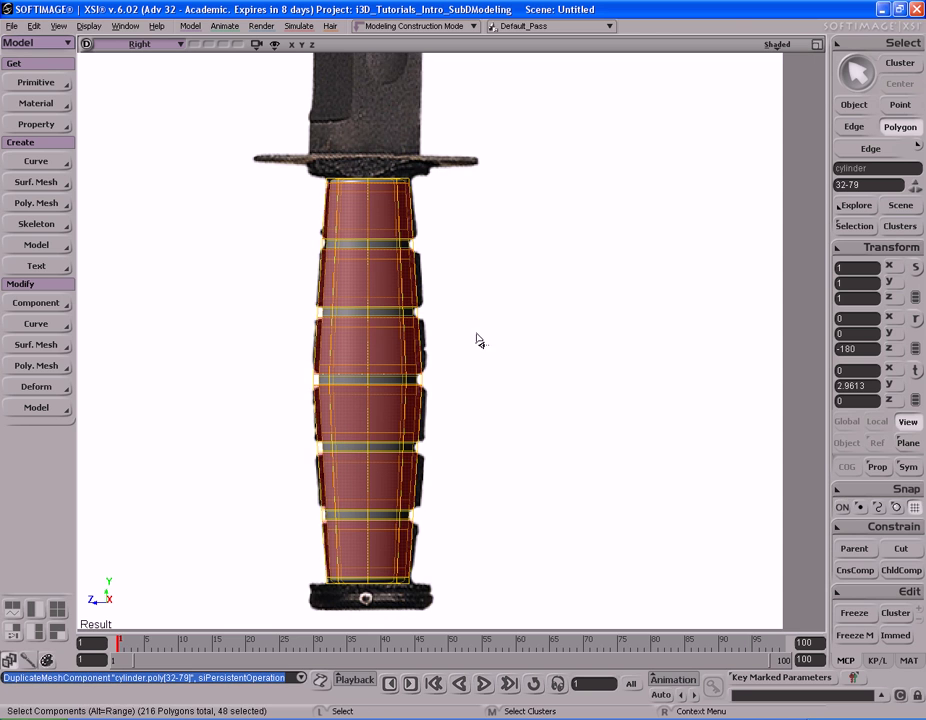
Step: Set translation of the extruded polygon rings to Local mode with COG turned off
key("v")
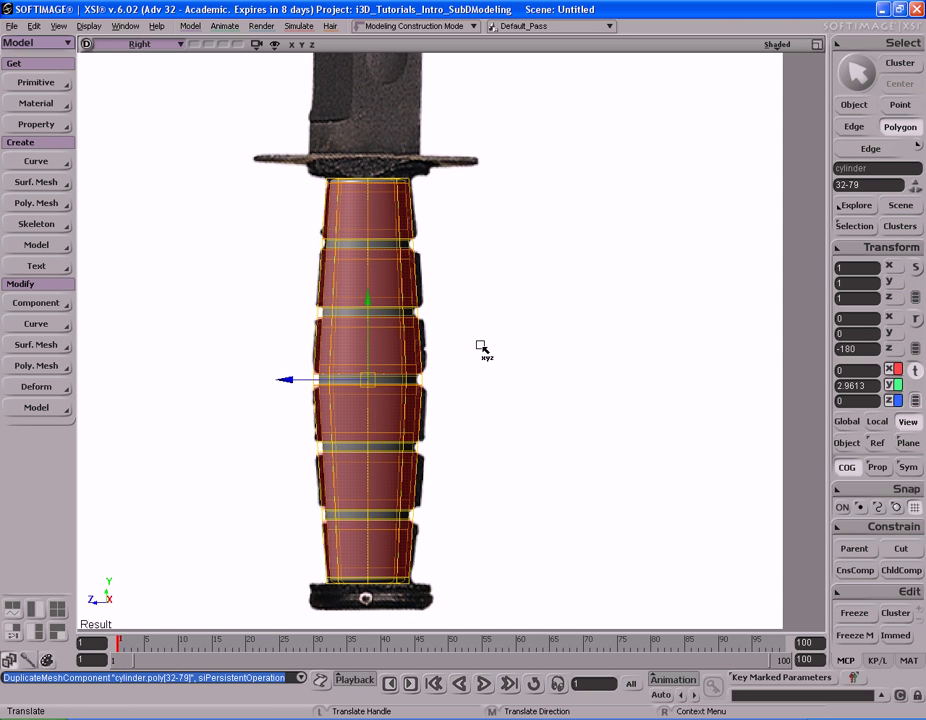
key("s")
scroll(484, 365, "up", 3)
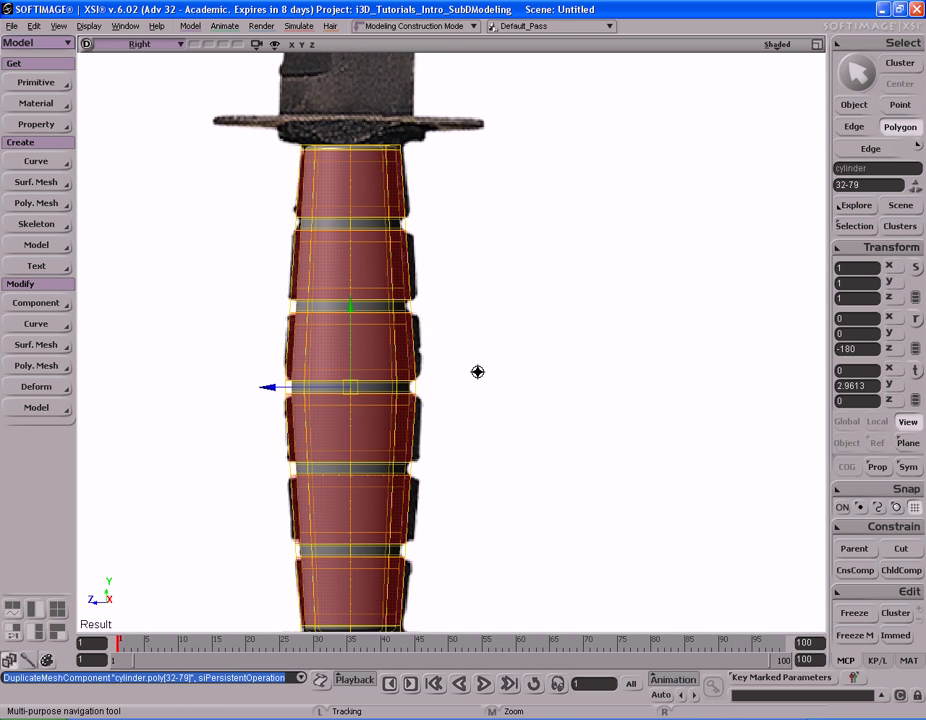
key("v")
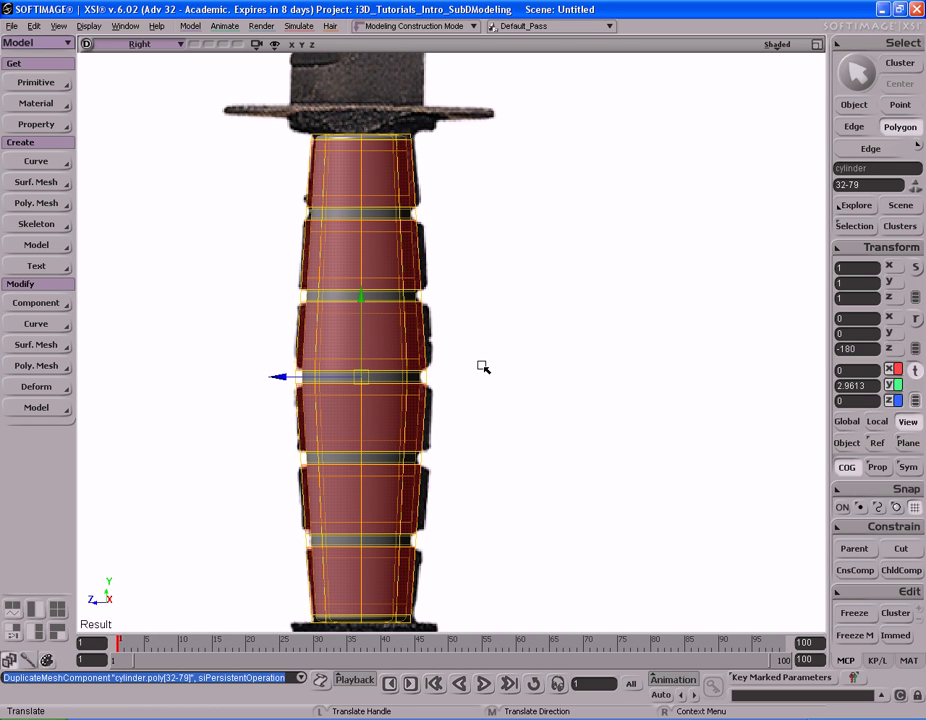
left_click(877, 423)
left_click(848, 469)
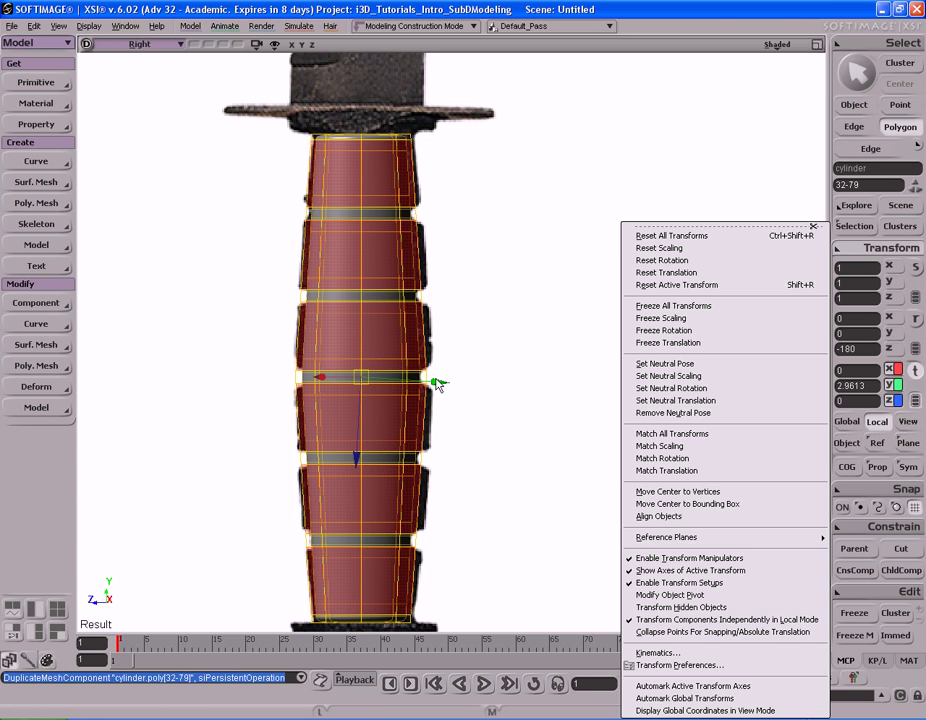
left_click(485, 394)
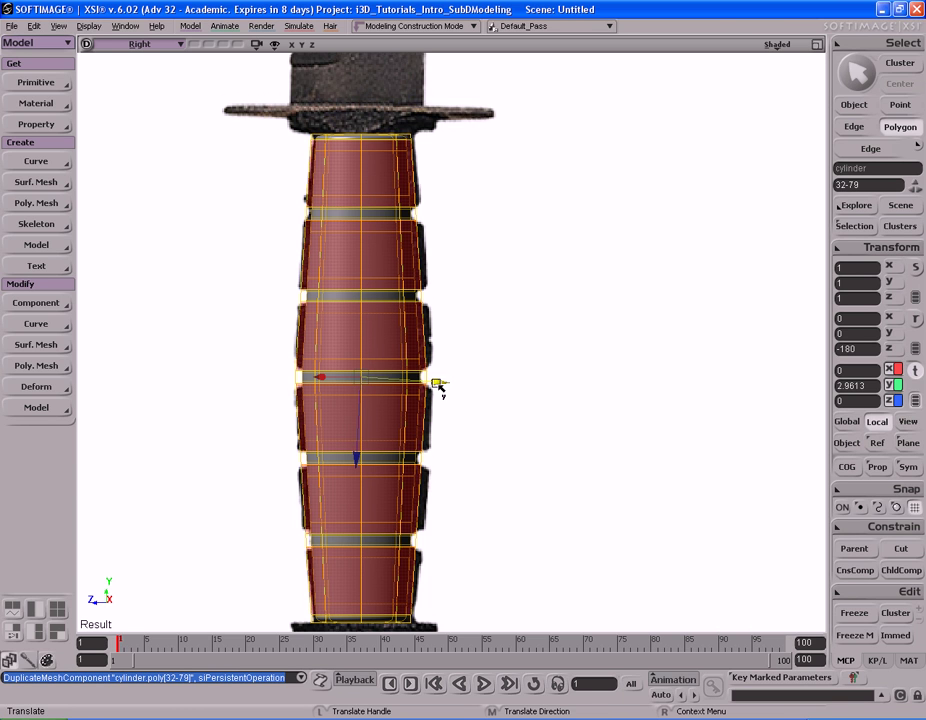